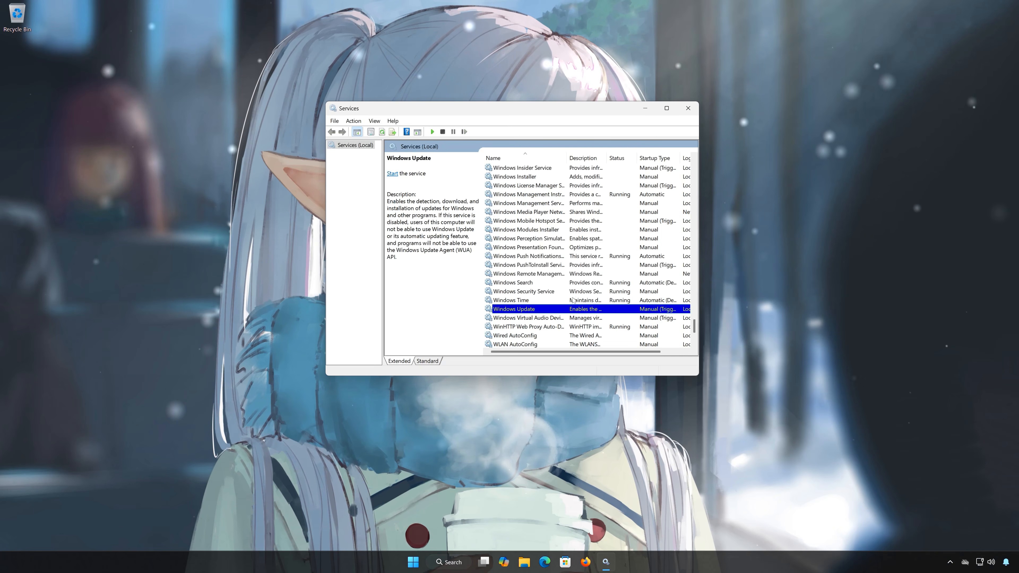
# Open the properties of the Windows Update service and set its startup type to Automatic.
pyautogui.rightClick(540, 310)
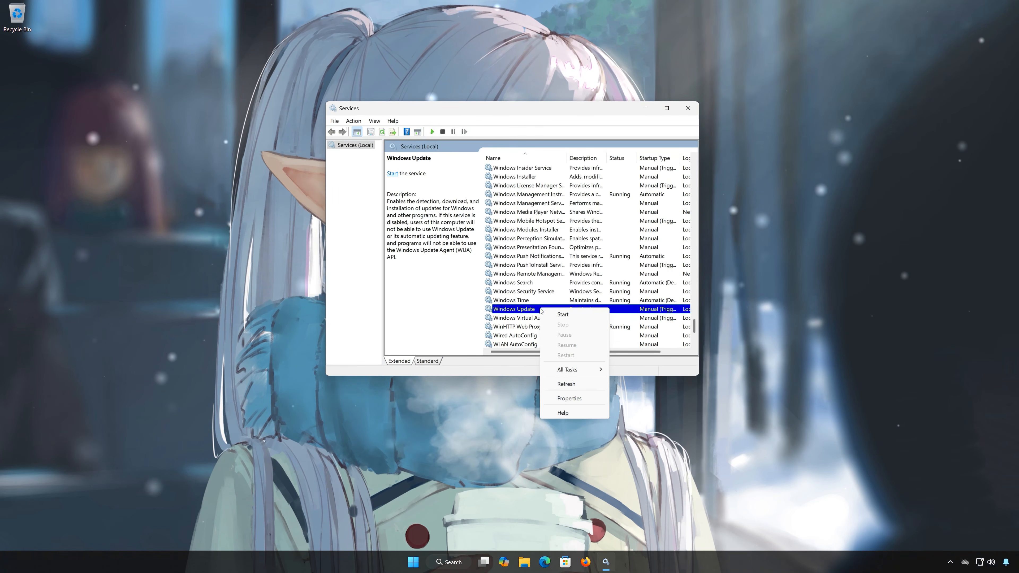
pyautogui.click(572, 399)
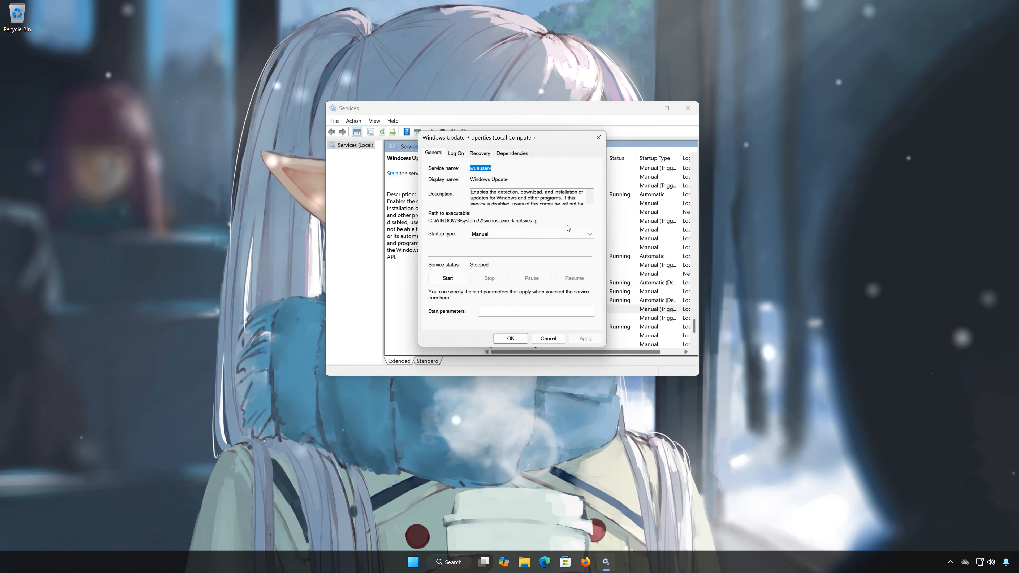
pyautogui.click(495, 235)
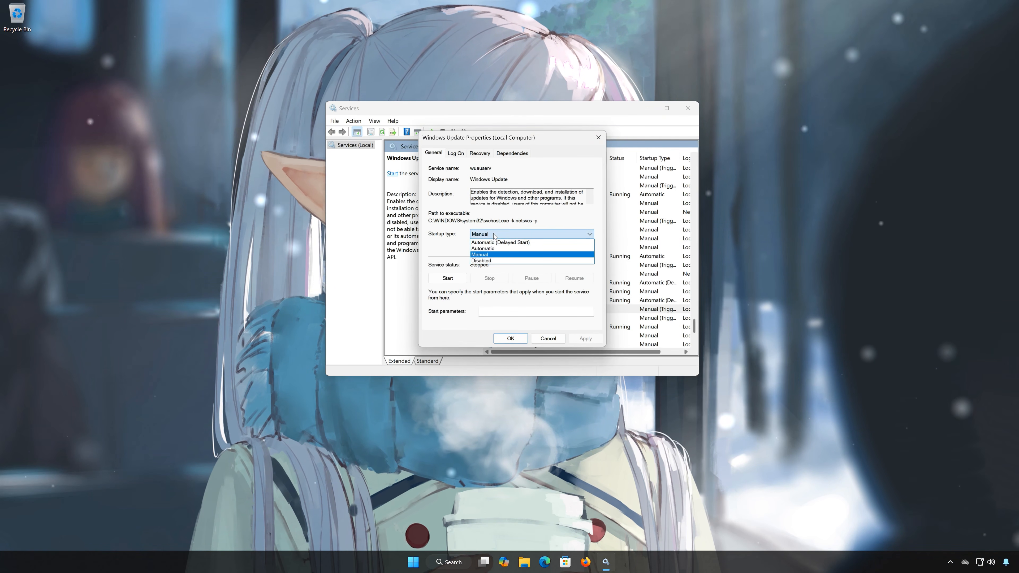
pyautogui.click(494, 248)
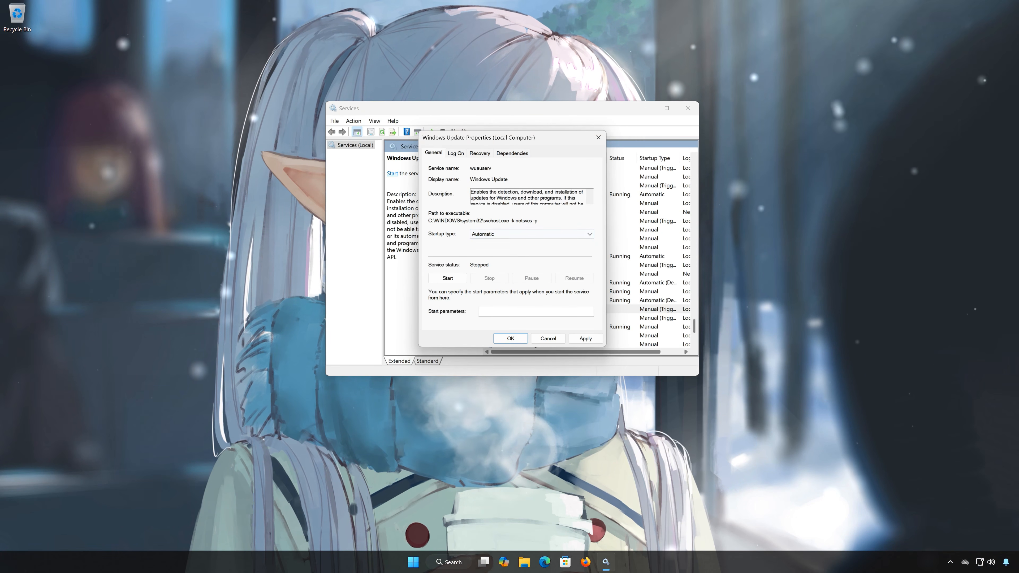
# Set the Windows Update service's second failure recovery action to Restart the Service, then apply and close its properties.
pyautogui.click(486, 155)
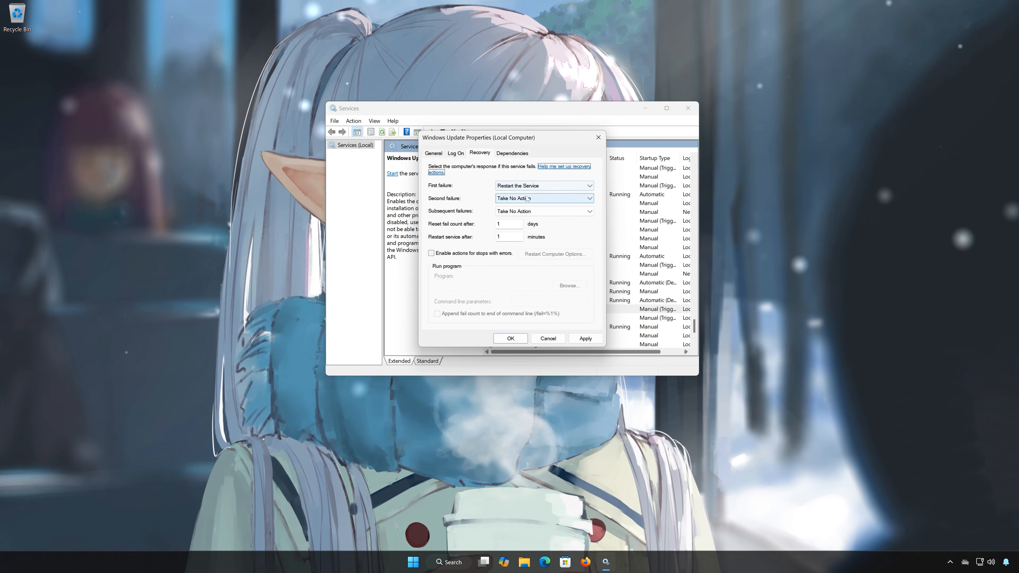
pyautogui.click(514, 199)
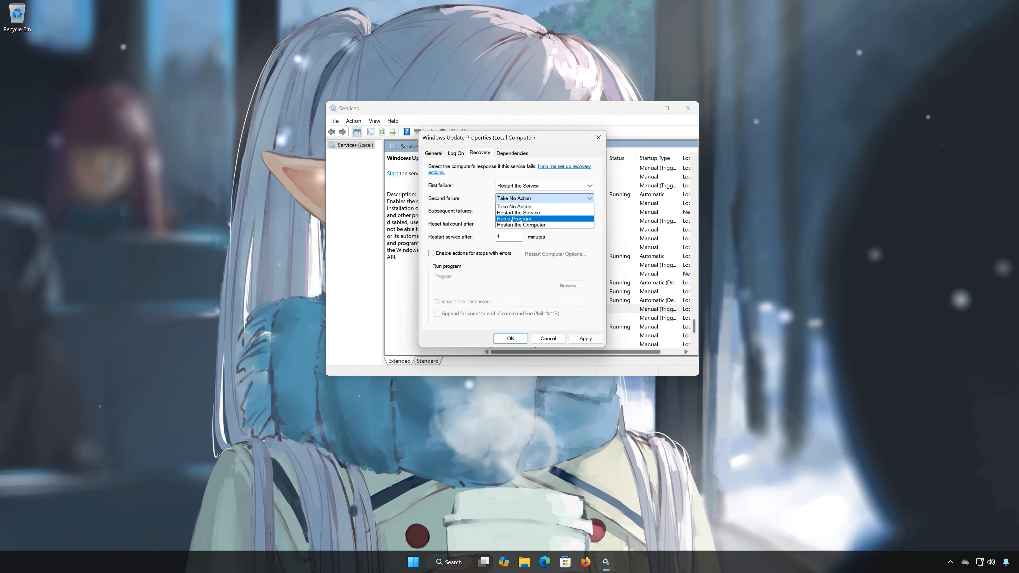
pyautogui.click(539, 217)
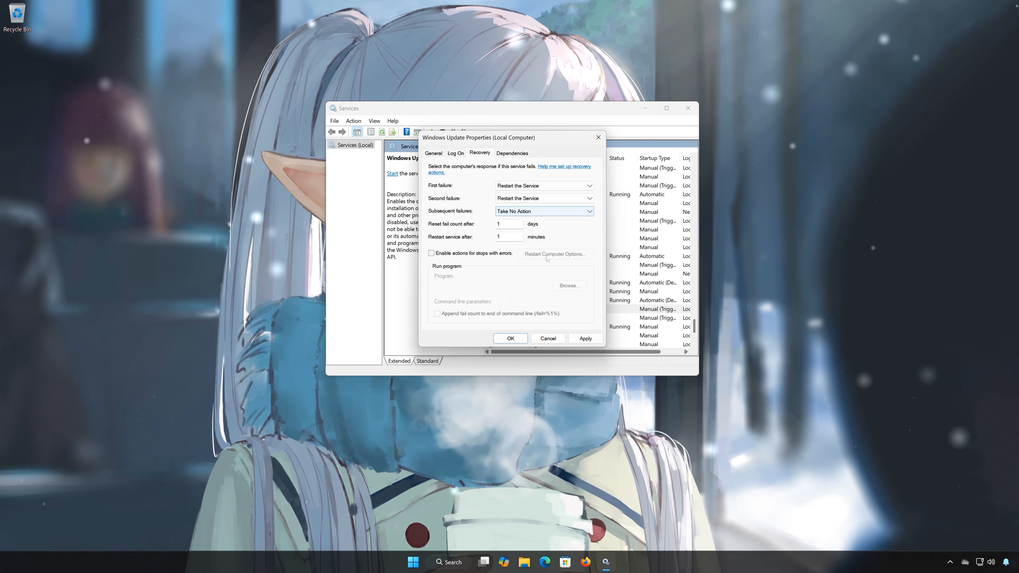
pyautogui.click(579, 338)
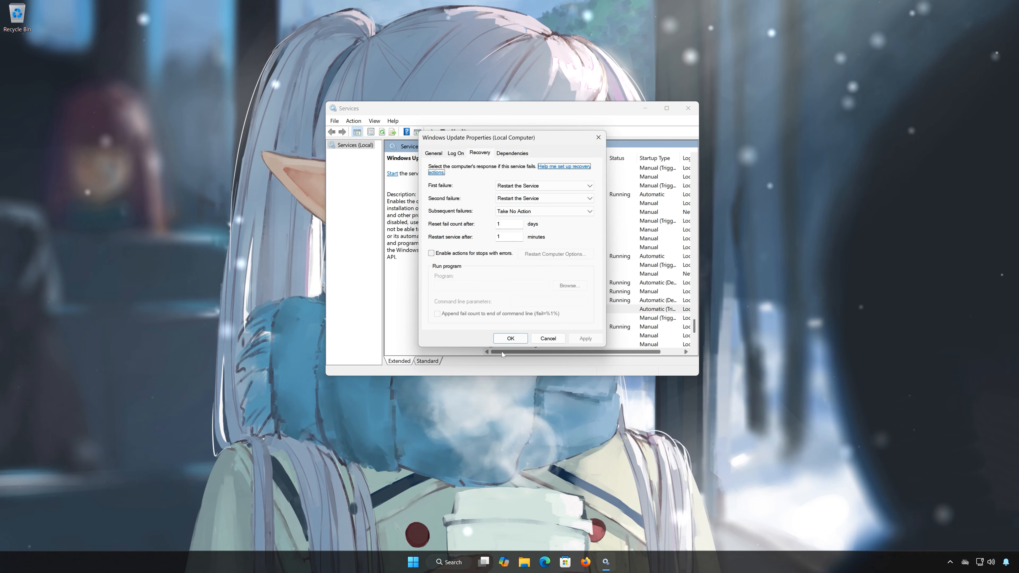
pyautogui.click(509, 342)
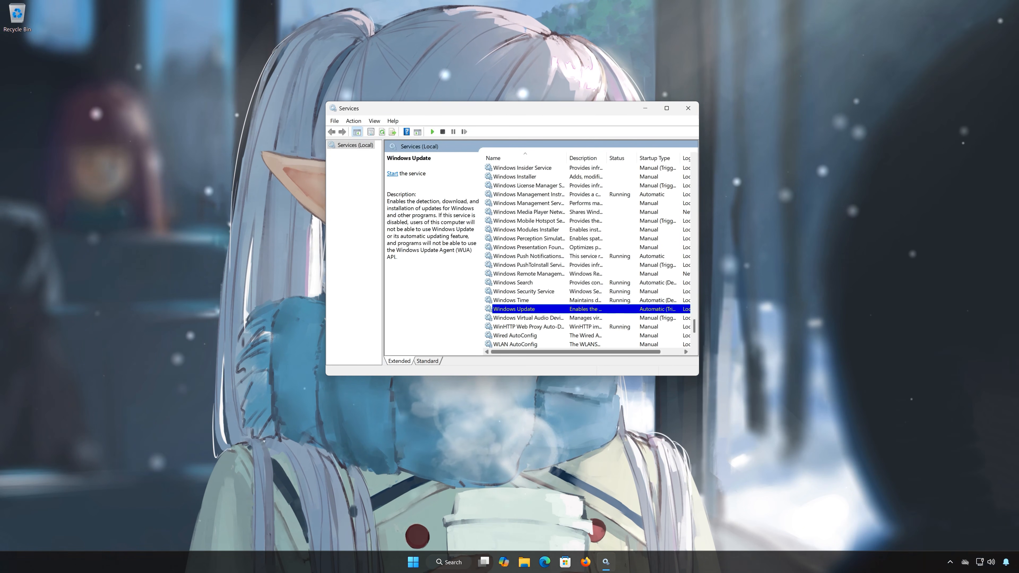
# Start the Windows Update service and close the Services window.
pyautogui.click(392, 173)
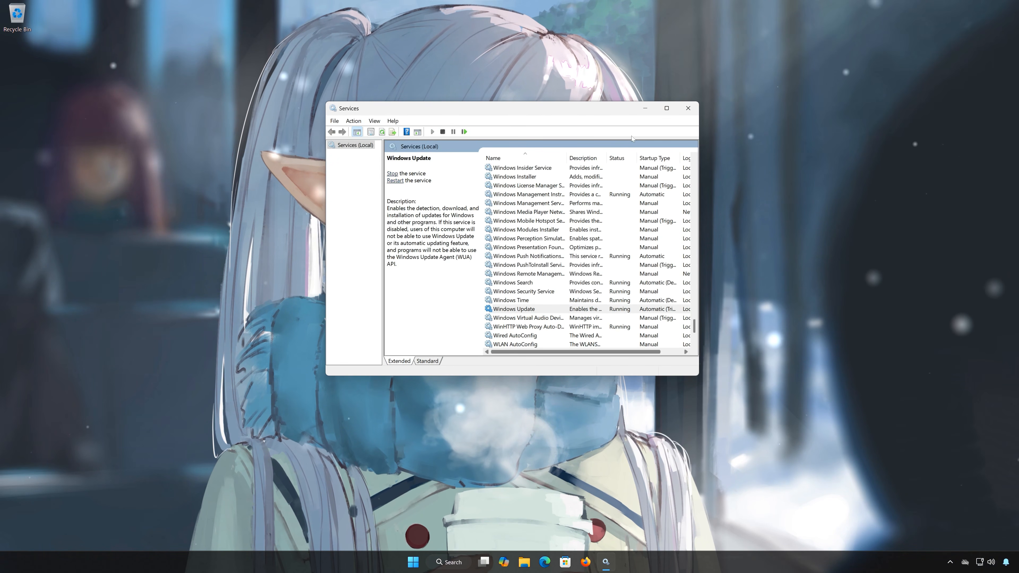
pyautogui.click(686, 108)
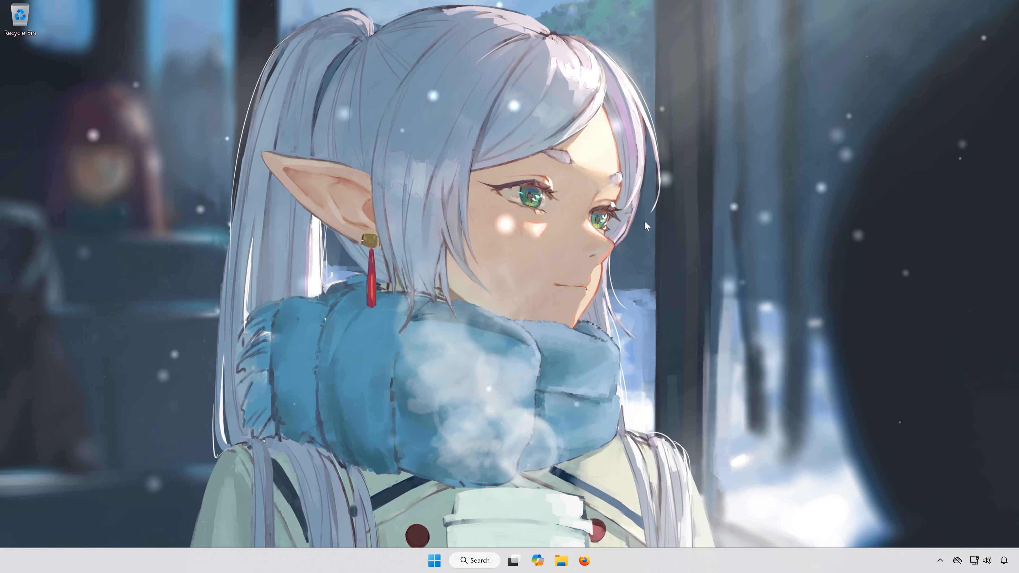
# Open the Other troubleshooters page under the System Troubleshoot settings in Windows Settings.
pyautogui.press('super')
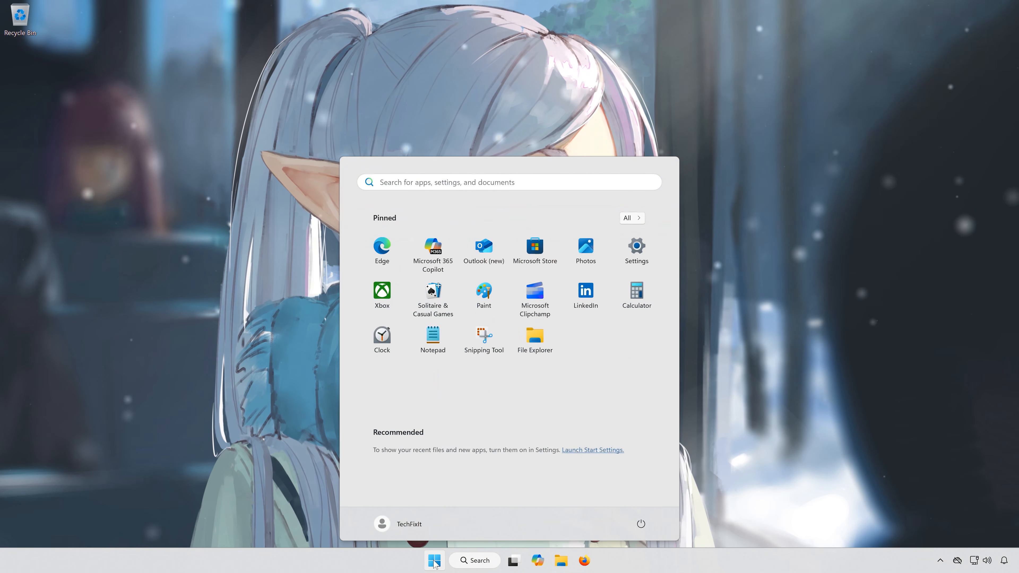
pyautogui.click(638, 250)
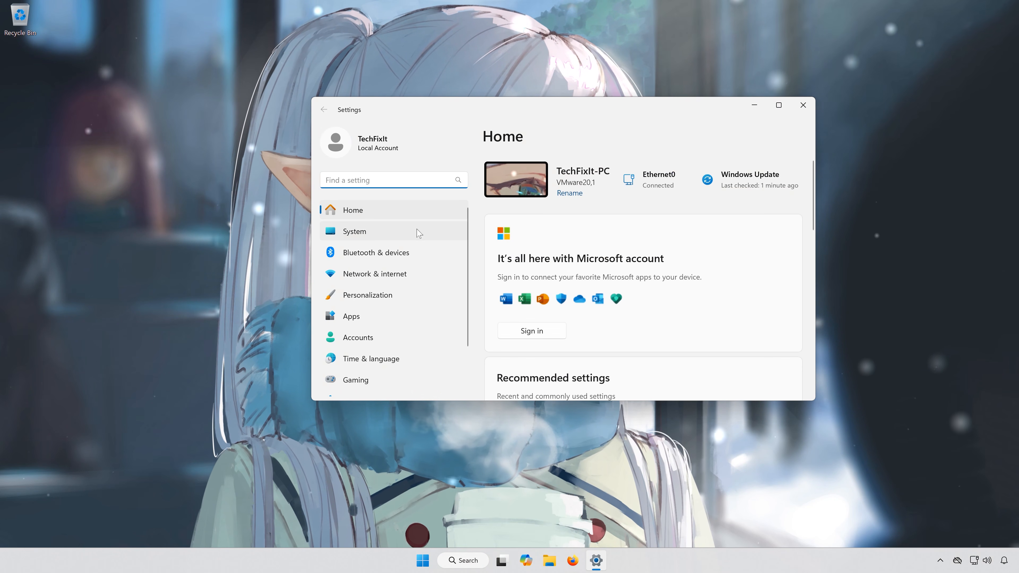
pyautogui.click(375, 235)
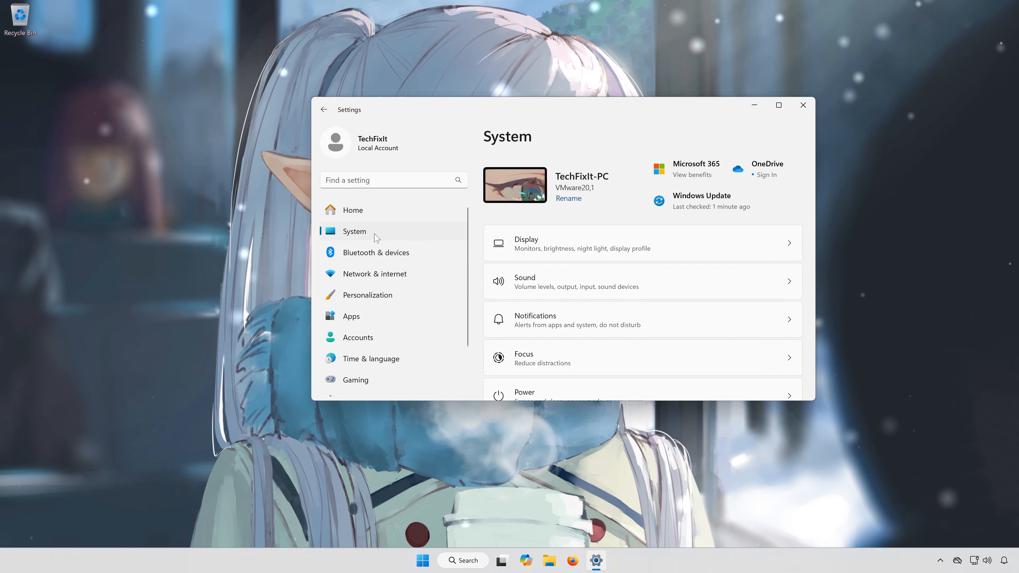
pyautogui.scroll(-5, 565, 316)
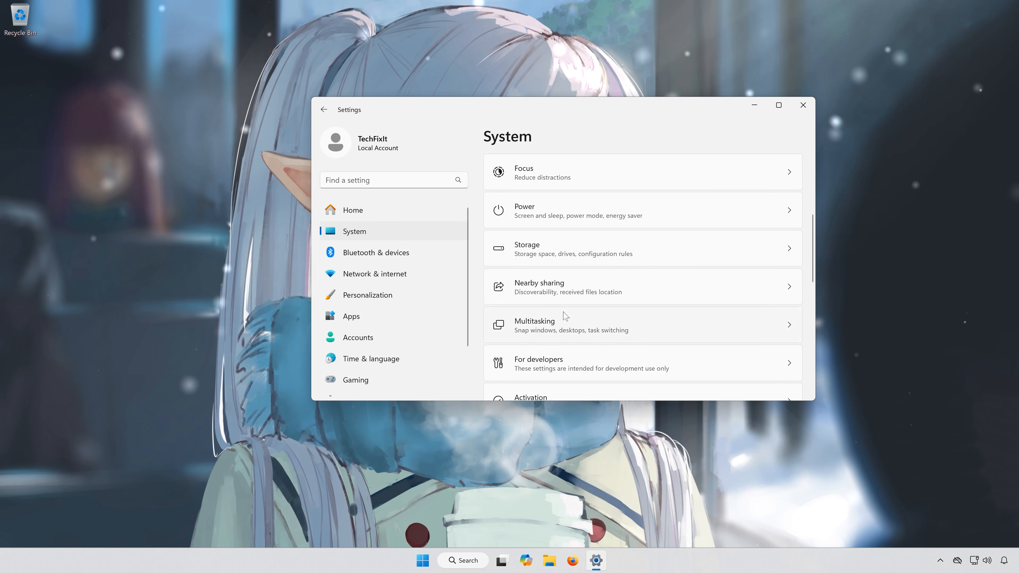
pyautogui.scroll(-3, 565, 316)
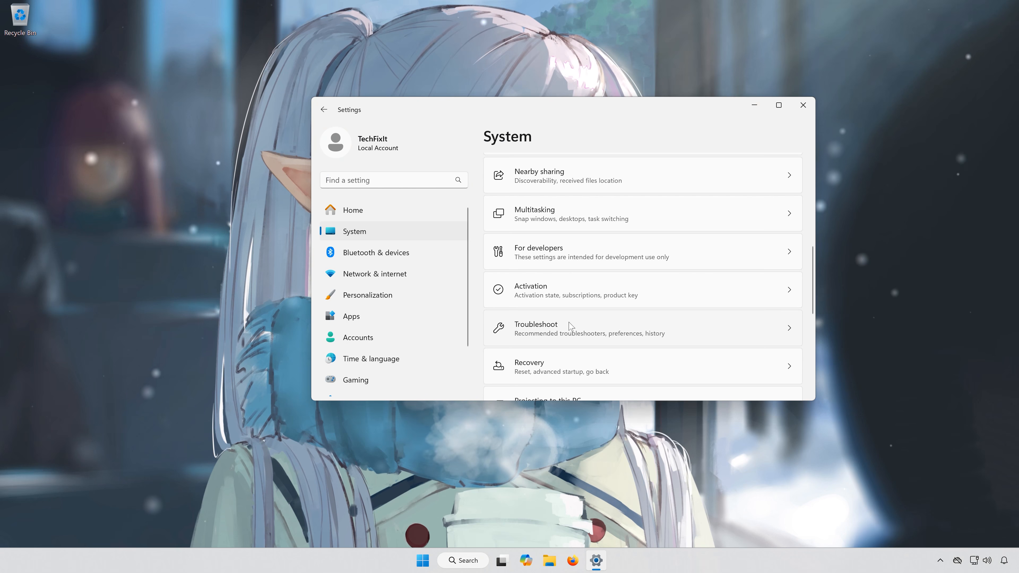
pyautogui.click(596, 328)
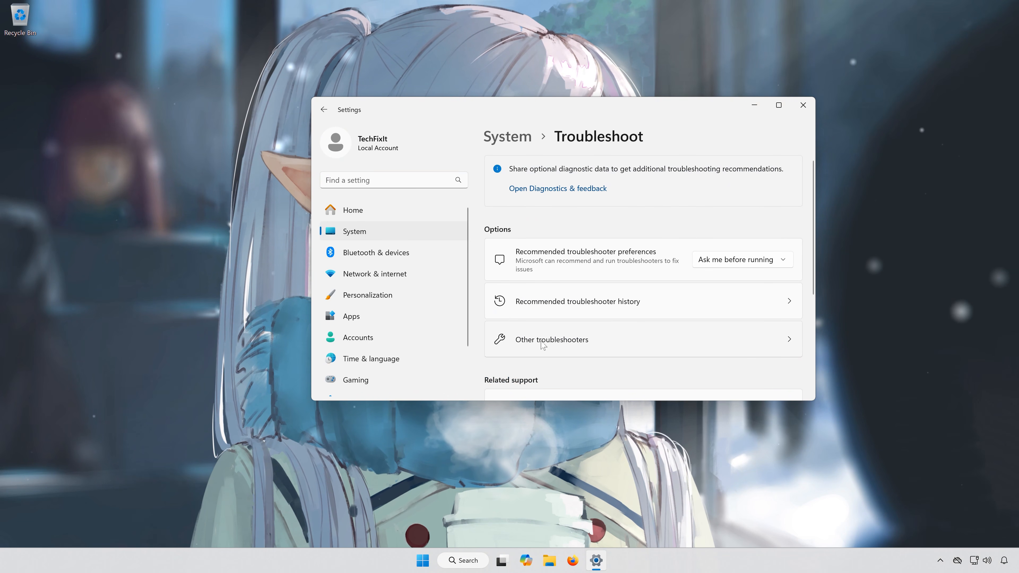
pyautogui.click(581, 341)
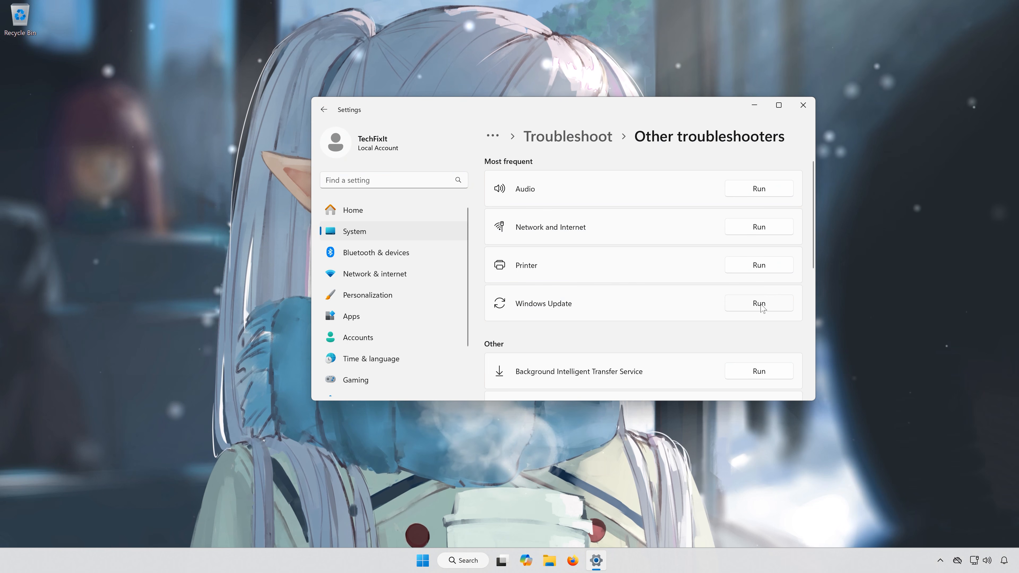
# Run the Windows Update troubleshooter for updates that can't be downloaded, installed or uninstalled, allow the automated diagnostic, answer that it solved the problem, and close it.
pyautogui.click(760, 306)
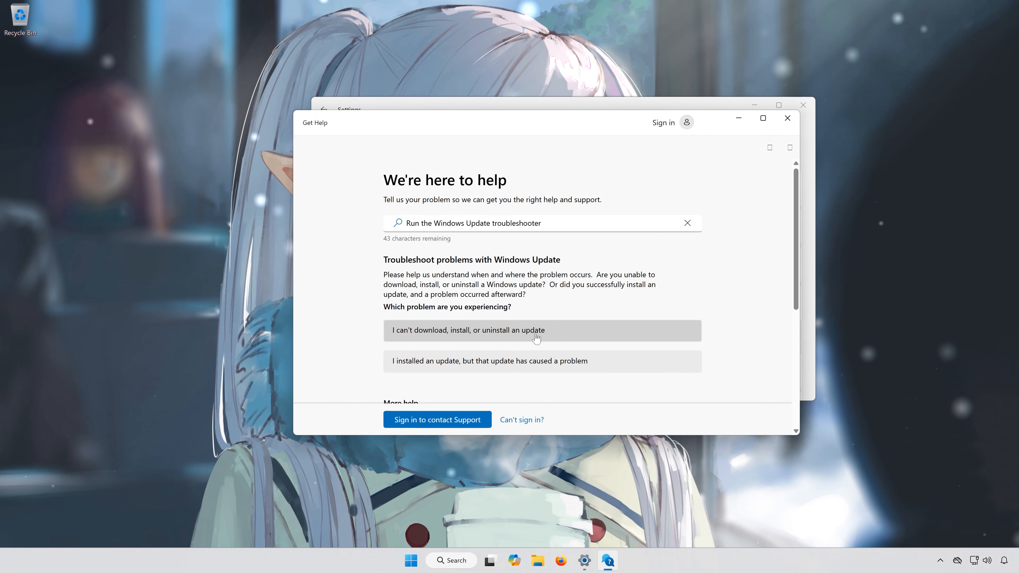
pyautogui.click(522, 338)
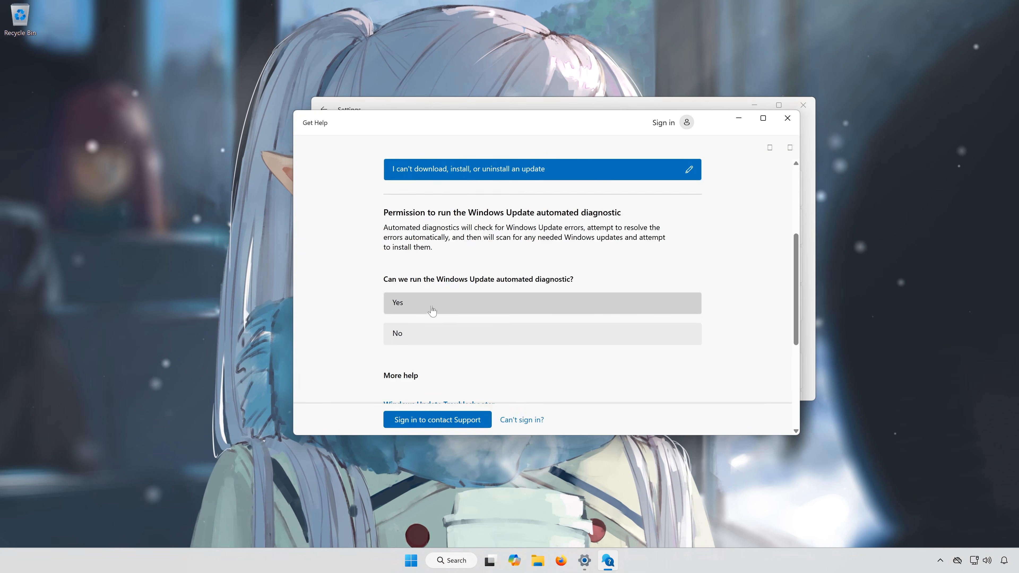
pyautogui.click(443, 307)
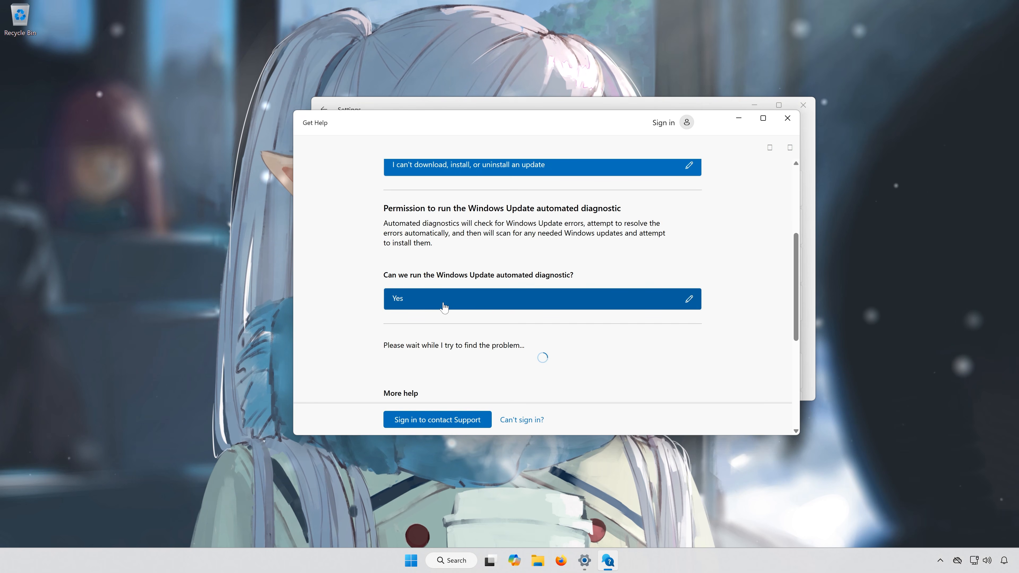
pyautogui.scroll(-4, 574, 345)
pyautogui.scroll(3, 575, 346)
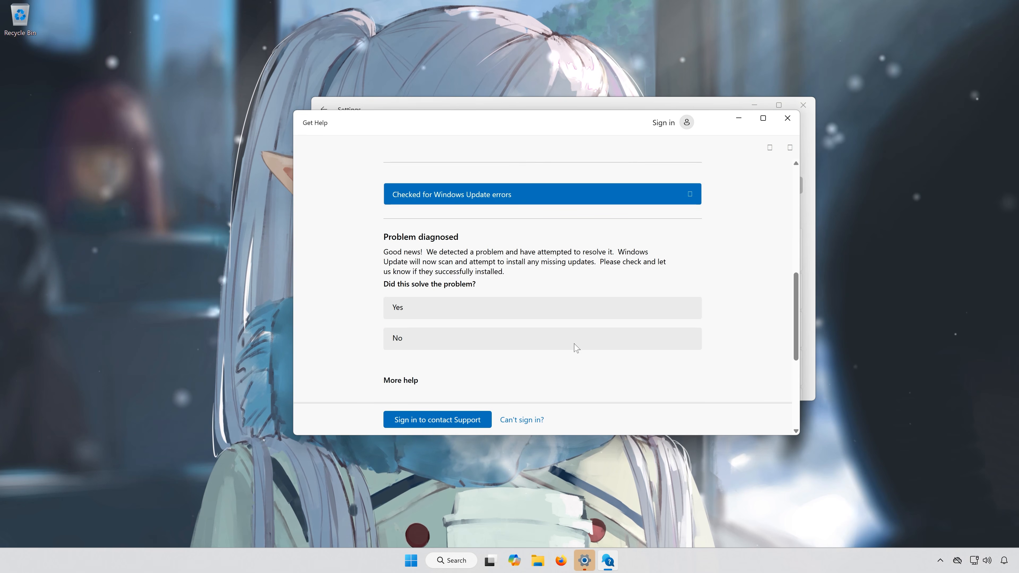
pyautogui.click(459, 309)
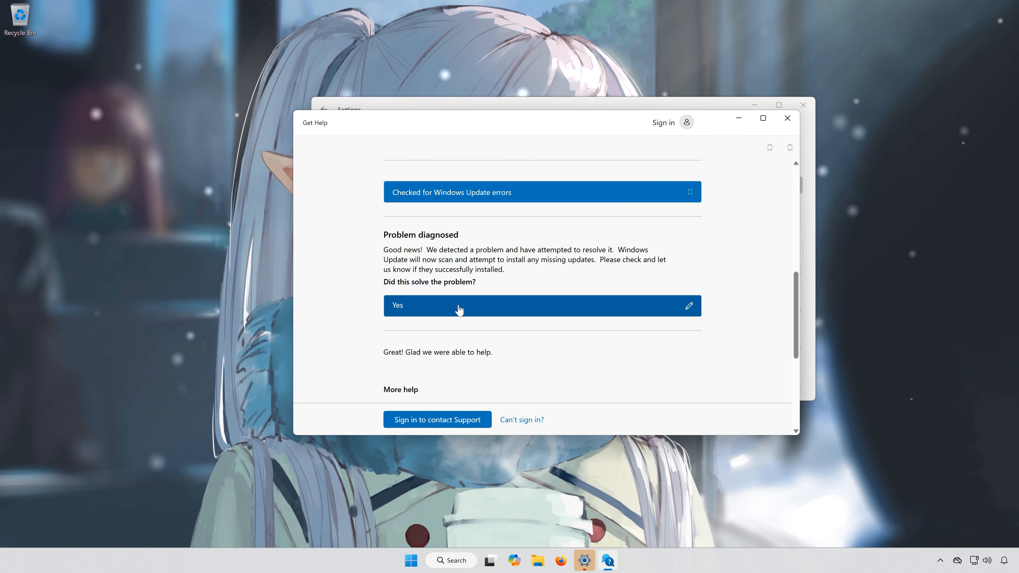
pyautogui.click(786, 123)
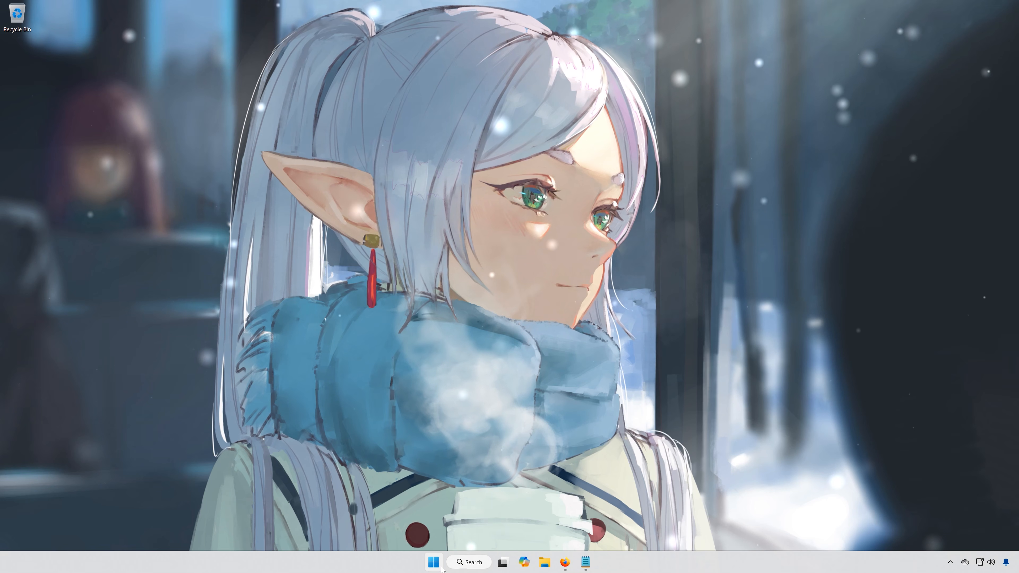
# Search for cmd, open Command Prompt as administrator with permission granted, and move its window to the middle of the desktop.
pyautogui.click(440, 566)
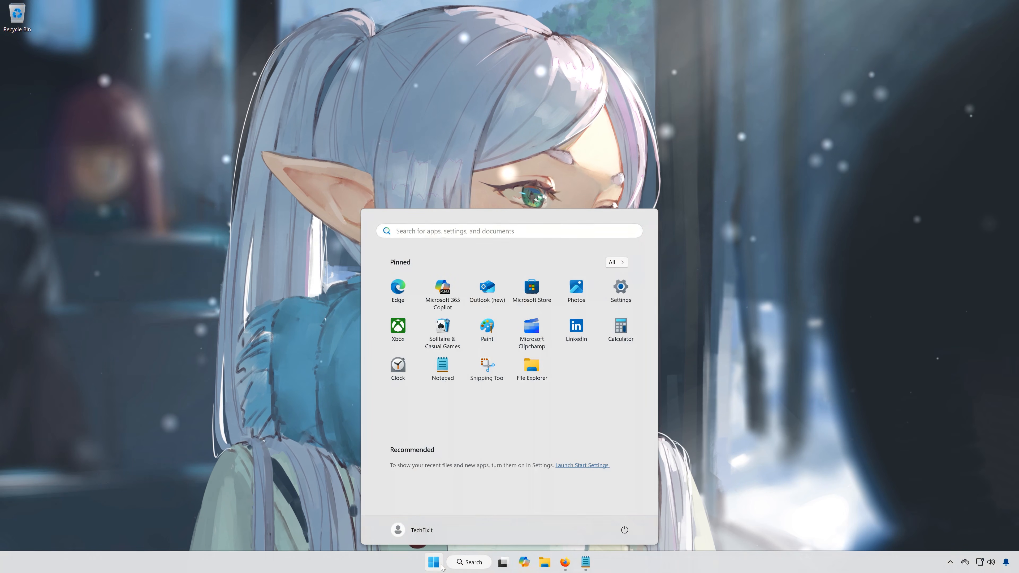
pyautogui.write('cmd')
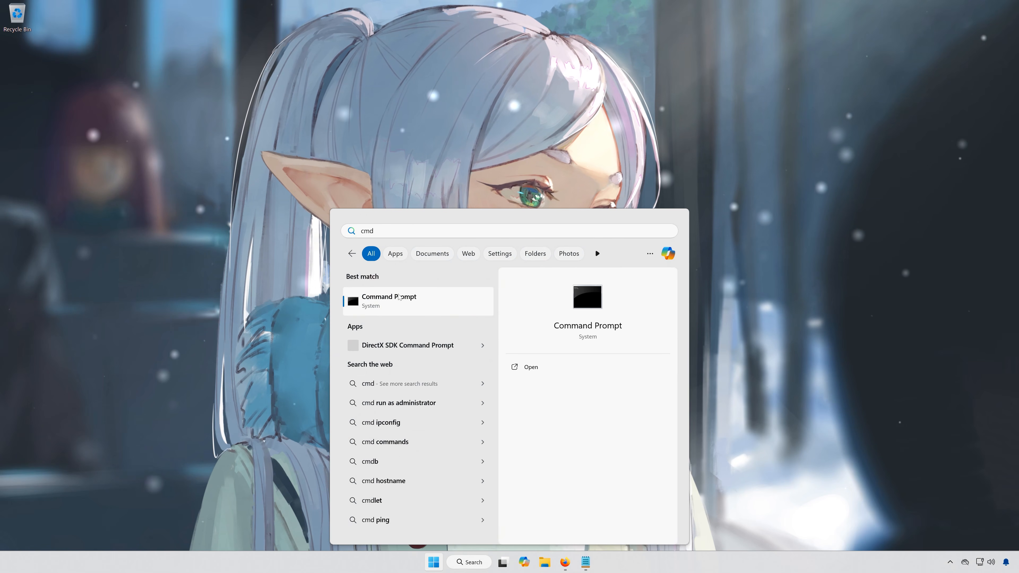
pyautogui.rightClick(399, 297)
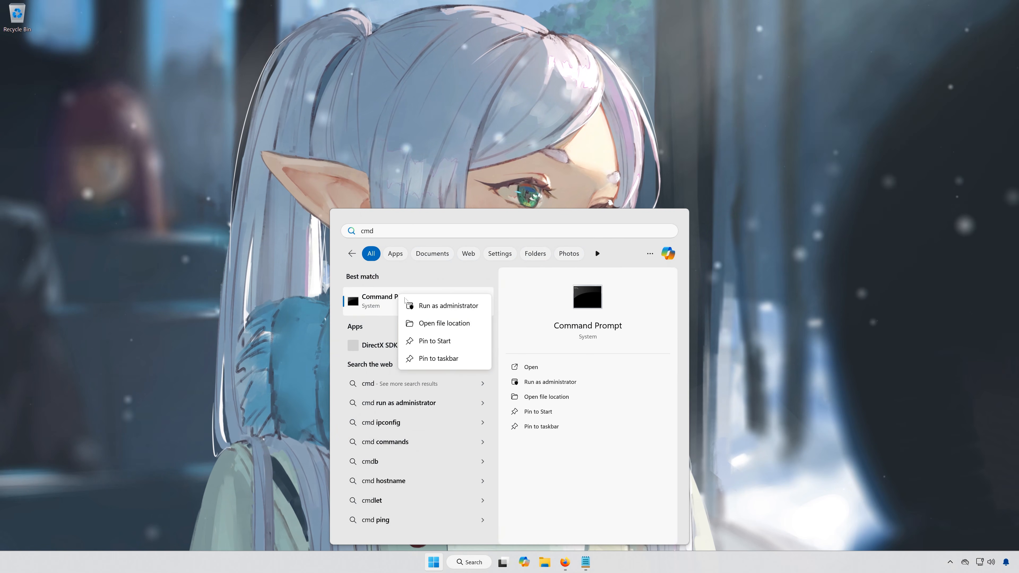
pyautogui.click(439, 306)
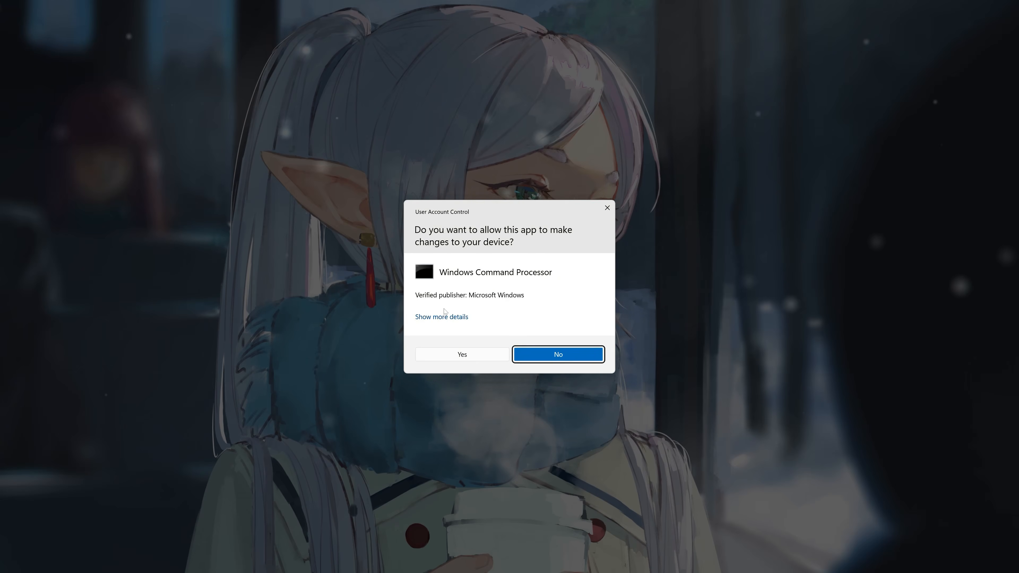
pyautogui.click(483, 358)
pyautogui.moveTo(225, 47); pyautogui.dragTo(485, 186)
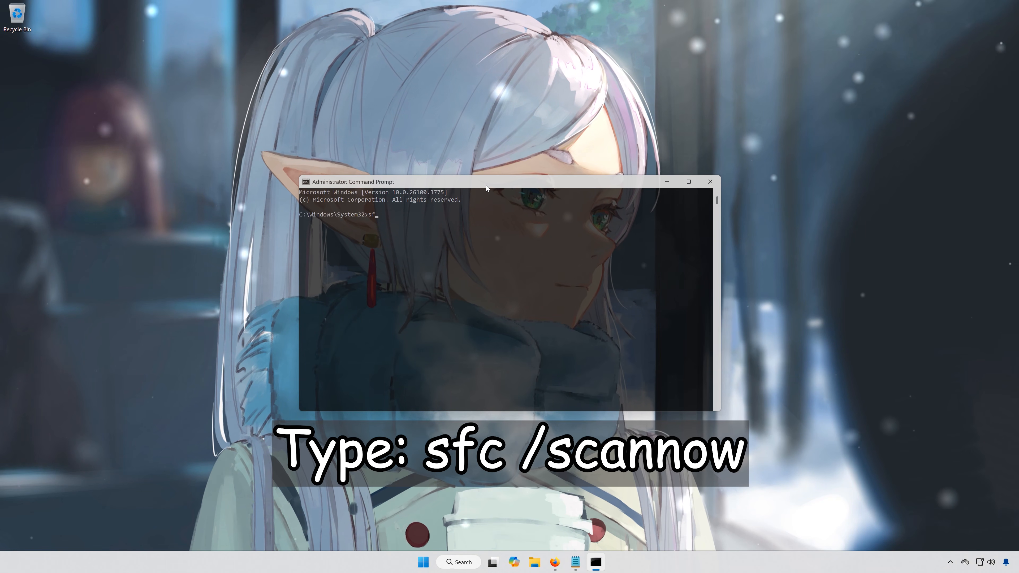
# Run the system file scan with sfc /scannow and exit Command Prompt once it completes.
pyautogui.write('sfc /scannow')
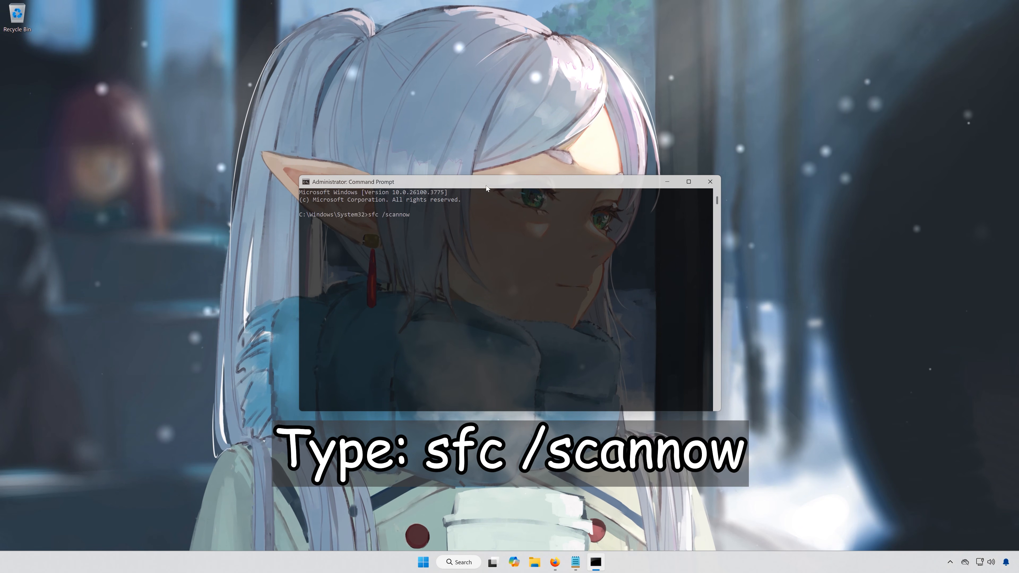
pyautogui.press('Return')
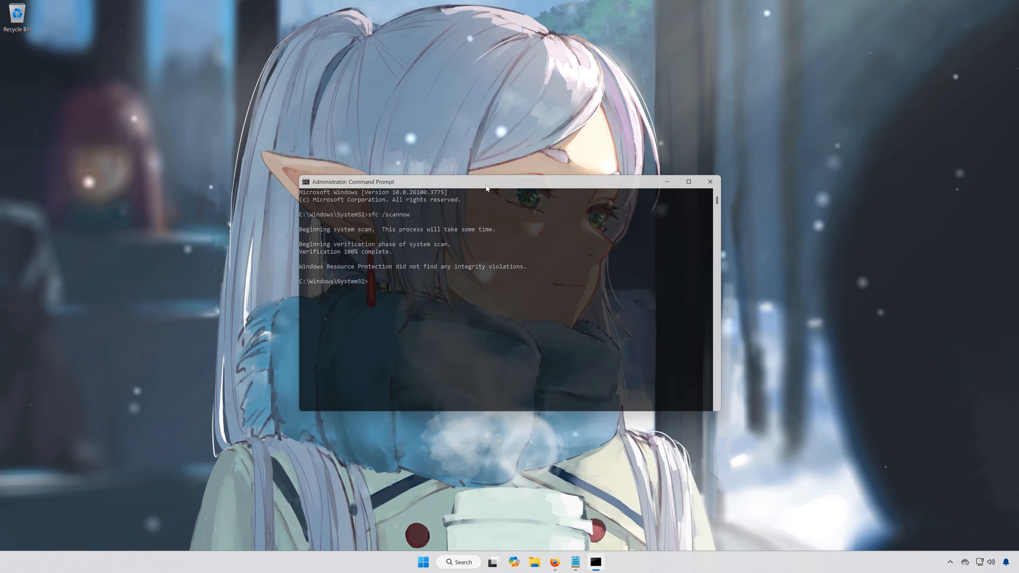
pyautogui.write('exit')
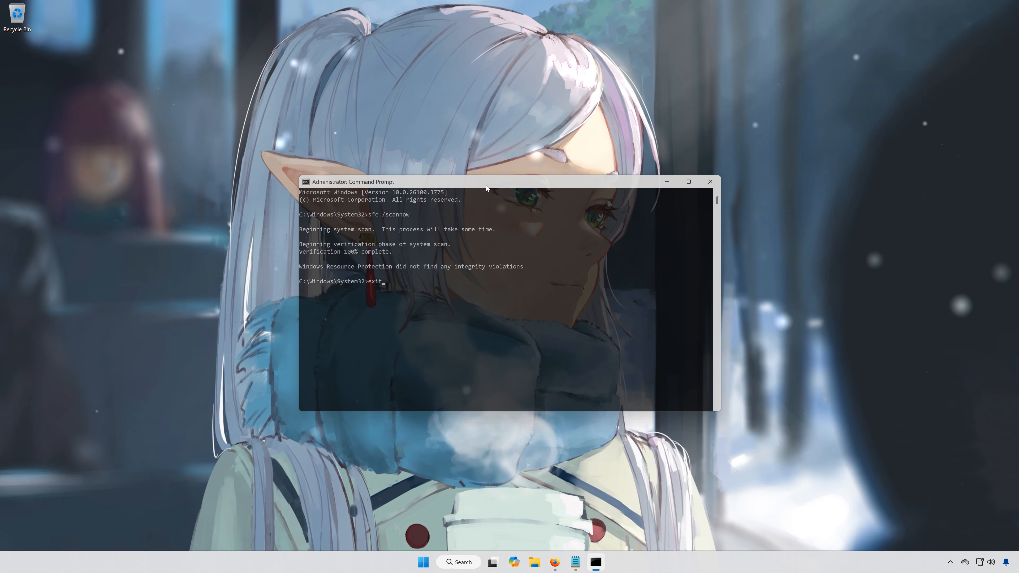
pyautogui.press('Return')
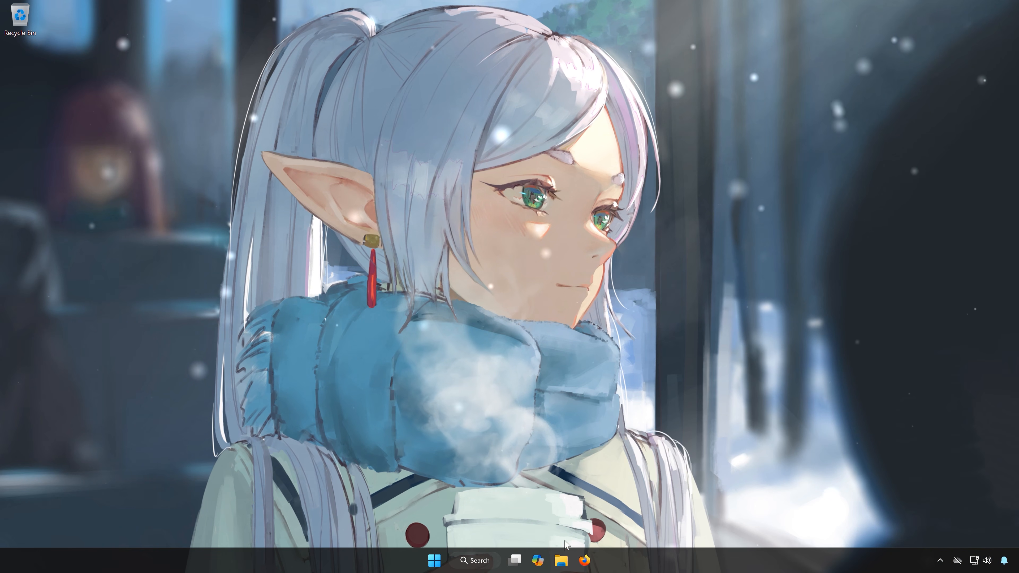
# Open File Explorer and go to the SoftwareDistribution folder inside the Windows folder on Local Disk (C:).
pyautogui.click(561, 561)
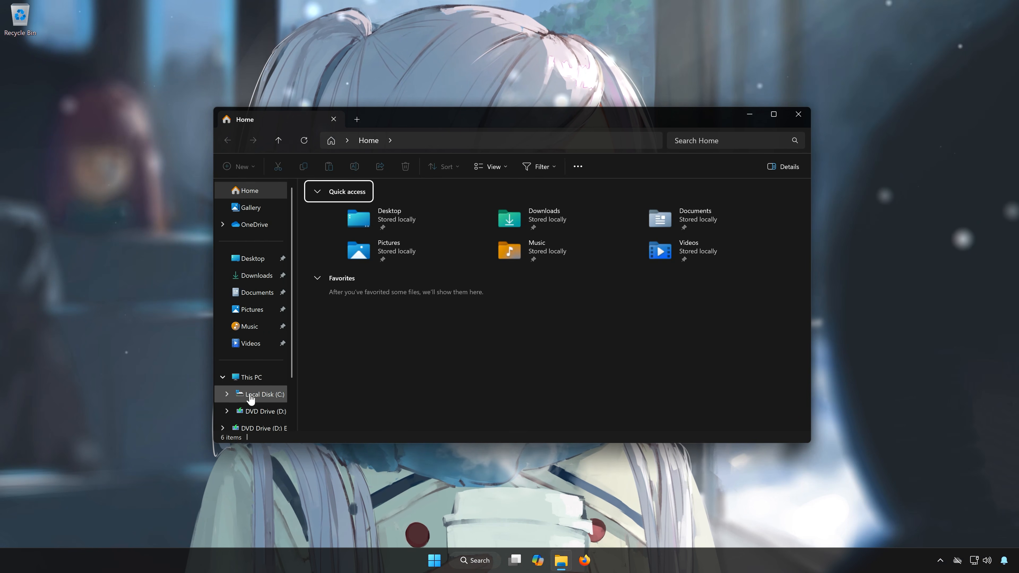
pyautogui.click(260, 395)
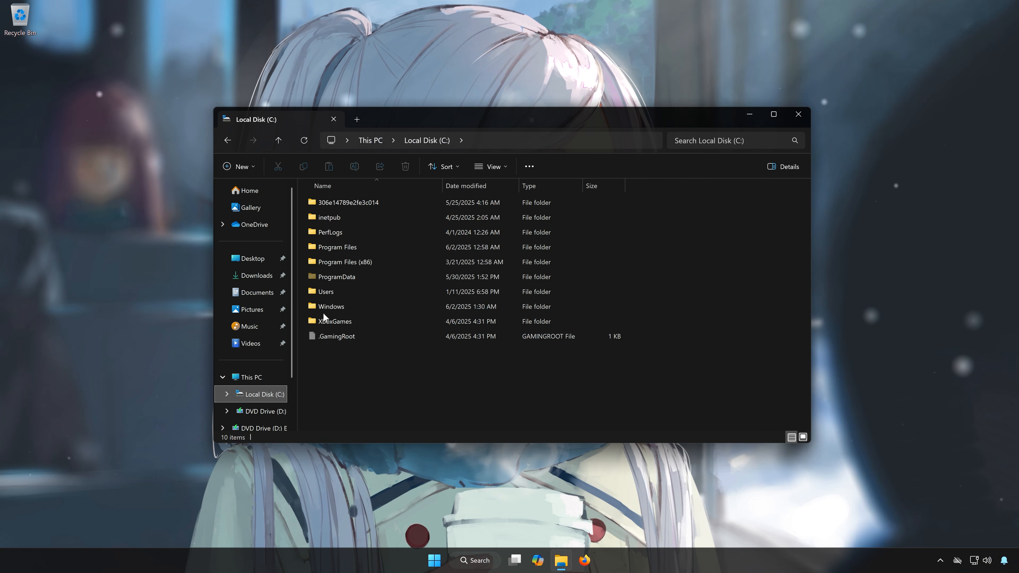
pyautogui.doubleClick(352, 308)
pyautogui.scroll(-4, 353, 311)
pyautogui.scroll(-13, 389, 345)
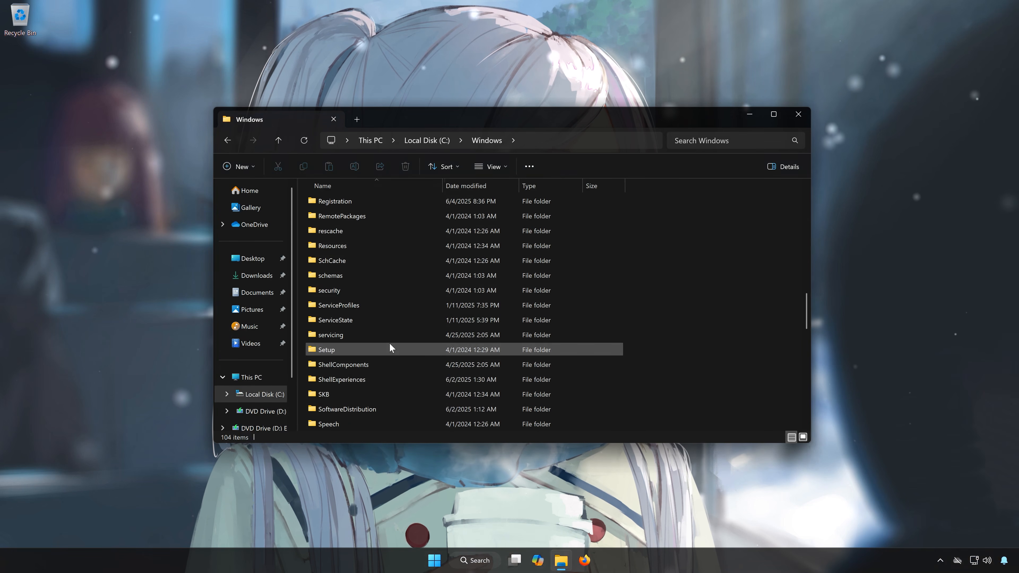
pyautogui.scroll(-2, 390, 345)
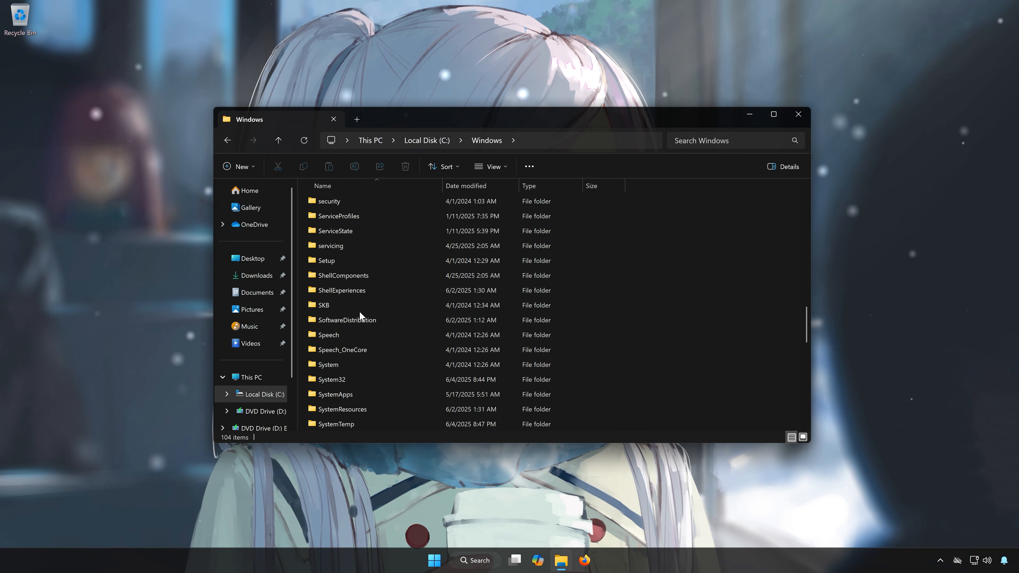
pyautogui.doubleClick(358, 325)
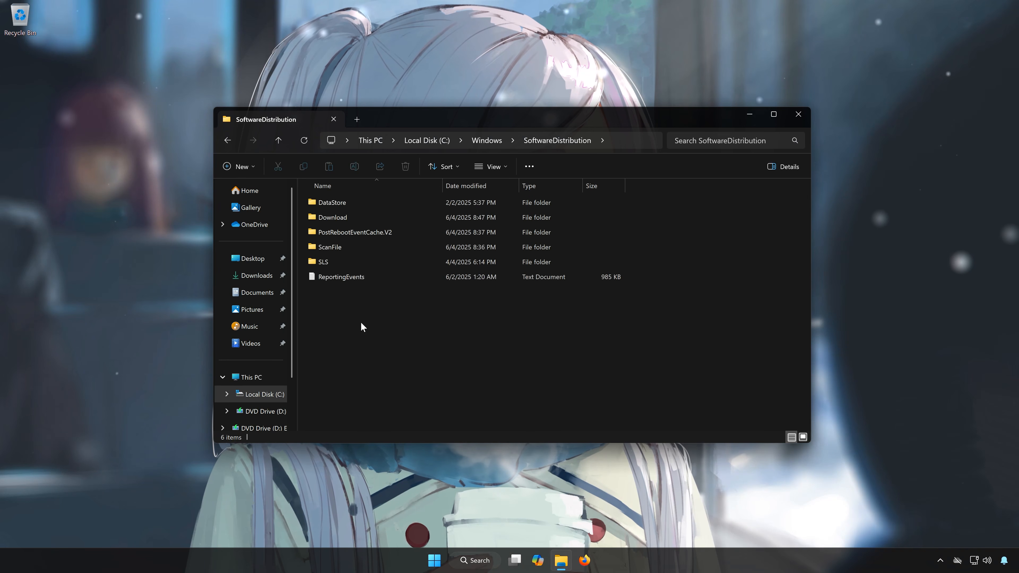
# Delete the Download folder from SoftwareDistribution with administrator permission and close File Explorer.
pyautogui.click(346, 216)
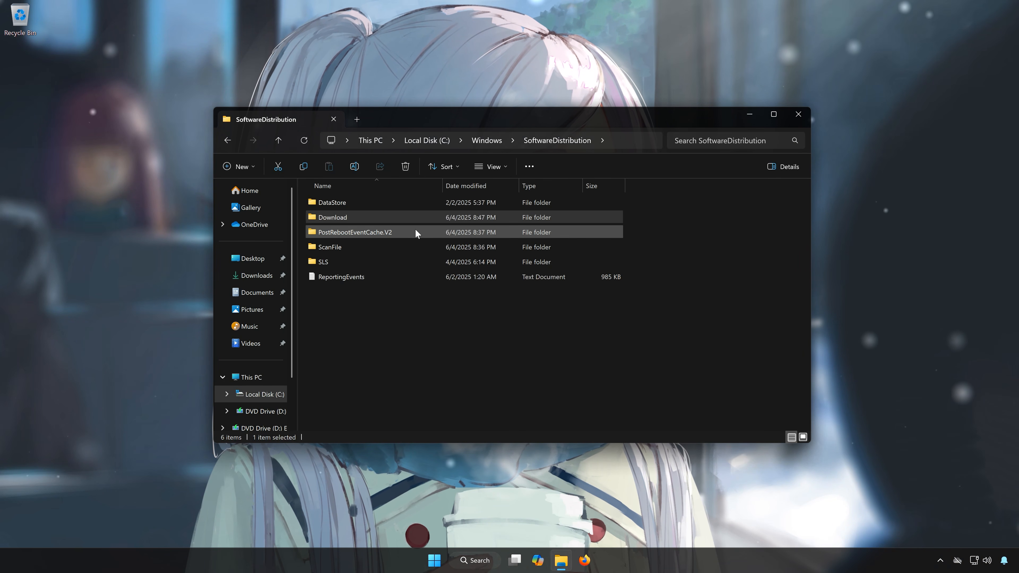
pyautogui.press('Delete')
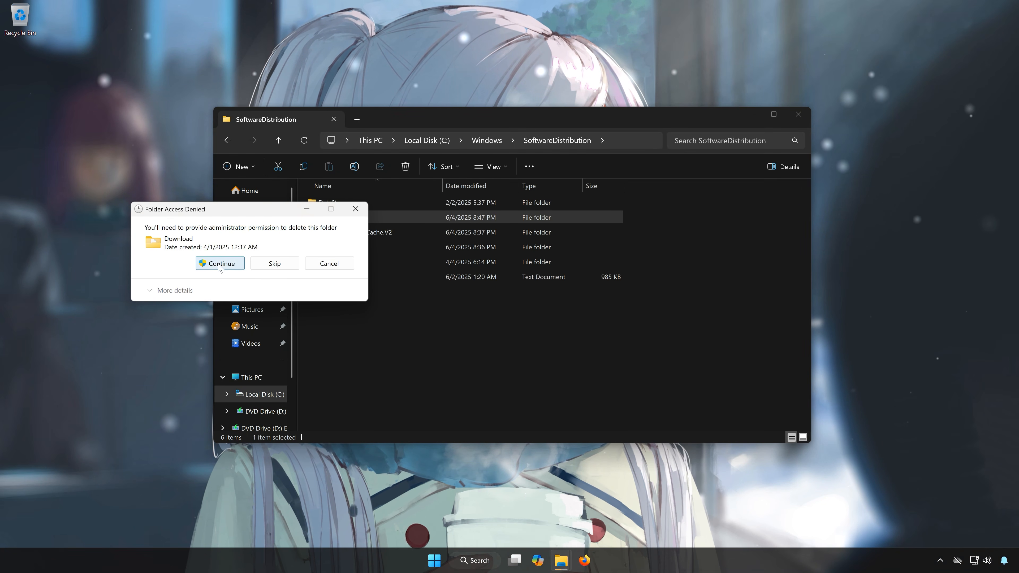
pyautogui.click(236, 265)
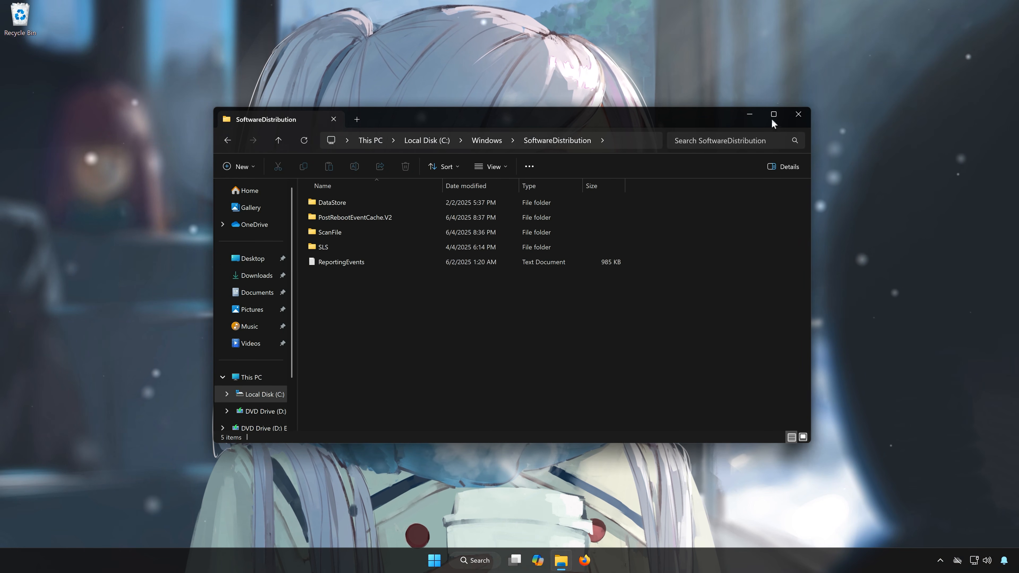
pyautogui.click(799, 116)
# Open the Windows Update page in Windows Settings and check for updates.
pyautogui.press('super')
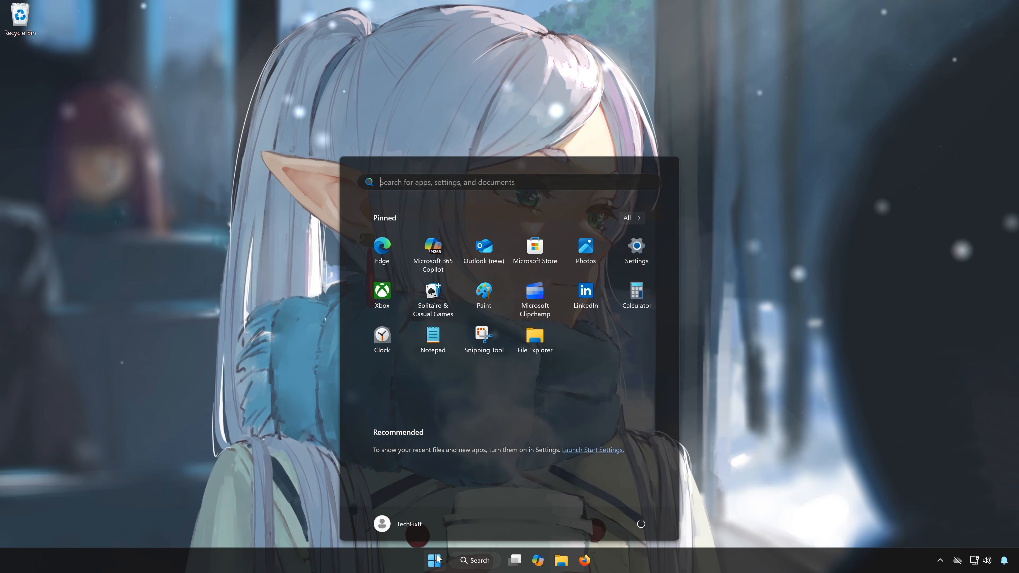
pyautogui.click(637, 267)
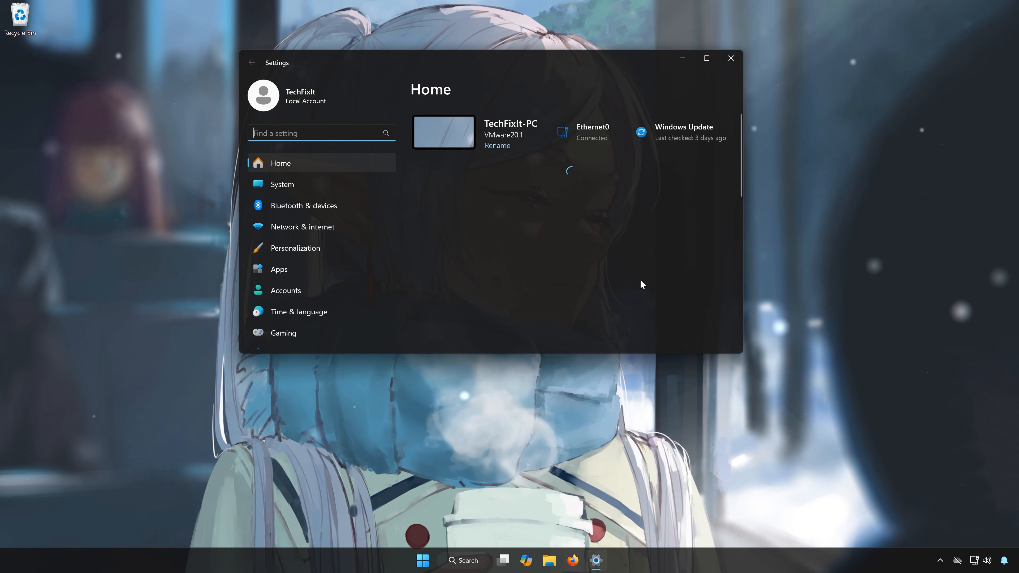
pyautogui.scroll(-3, 295, 327)
pyautogui.click(285, 338)
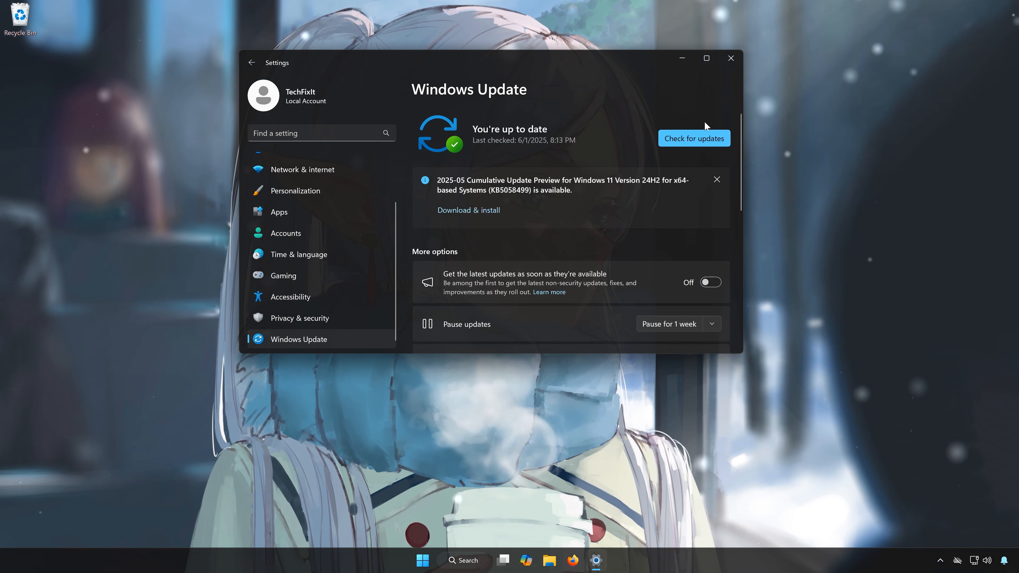
pyautogui.click(703, 141)
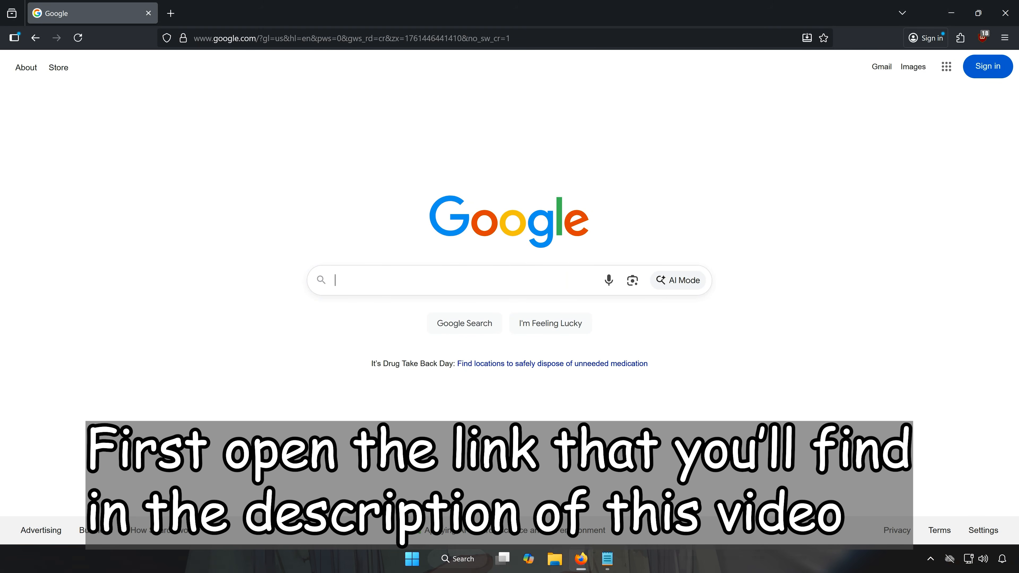
# In Firefox, go to the copied Microsoft Update Catalog address and search the catalog for KB5070773.
pyautogui.rightClick(435, 39)
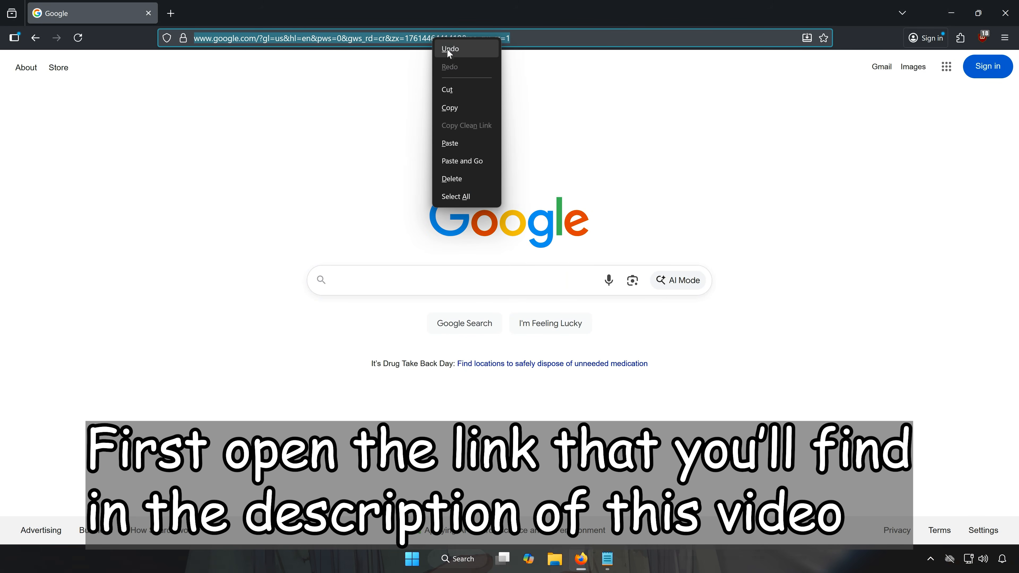
pyautogui.click(476, 161)
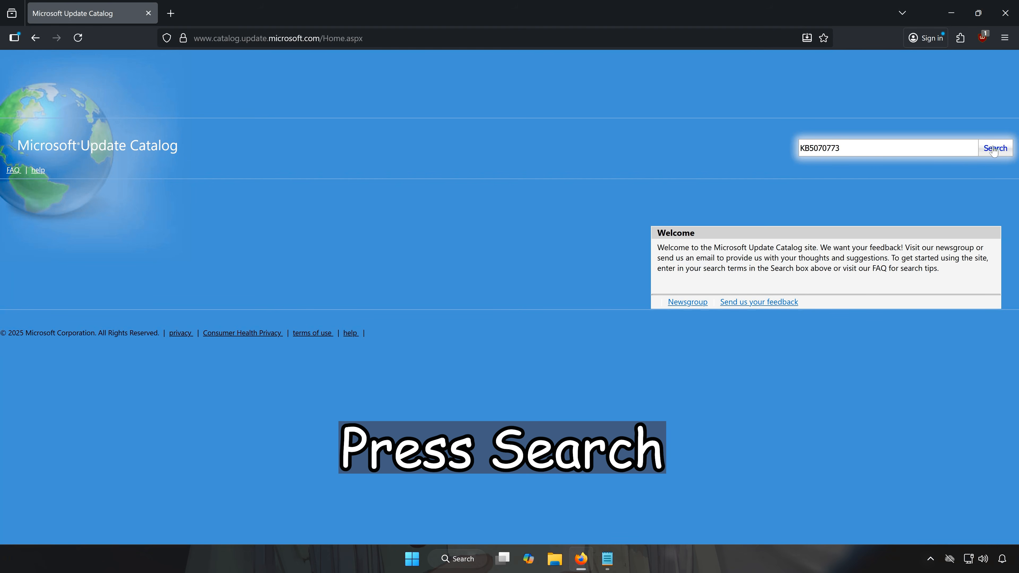
pyautogui.click(994, 149)
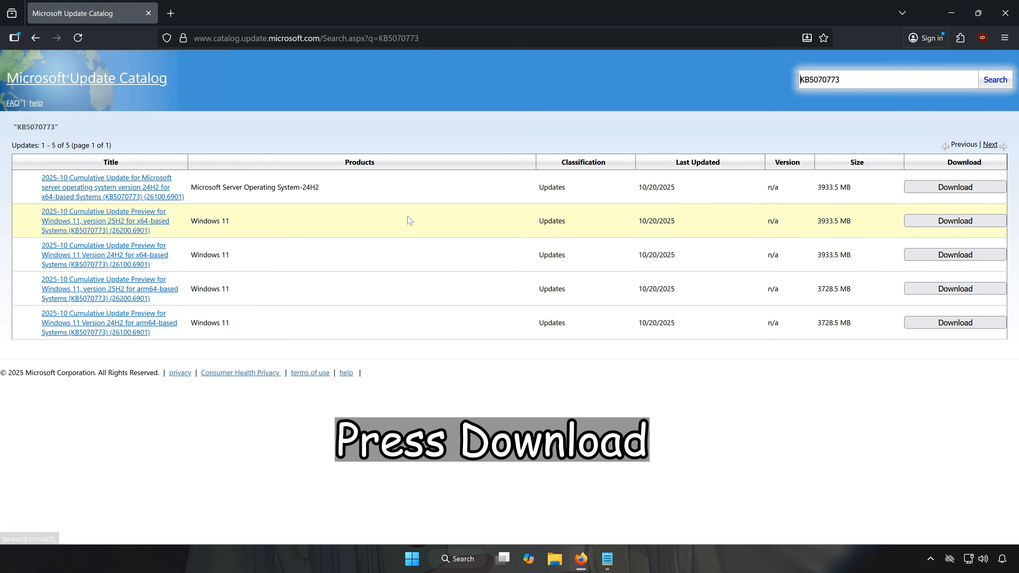
# Download the kb5070773-x64 .msu file of the Windows 11, version 25H2 x64 update preview and close the download window.
pyautogui.click(927, 222)
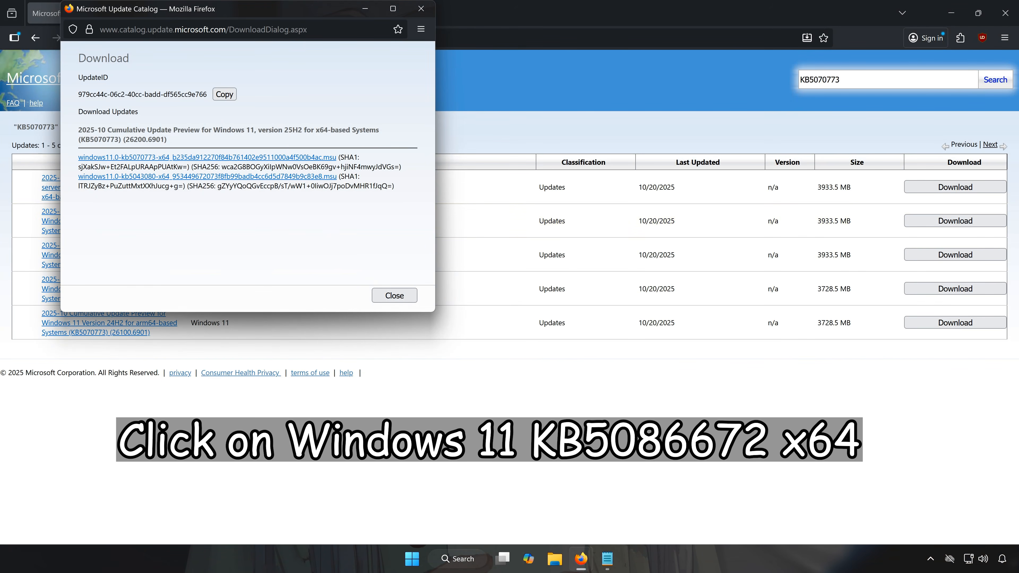
pyautogui.click(148, 158)
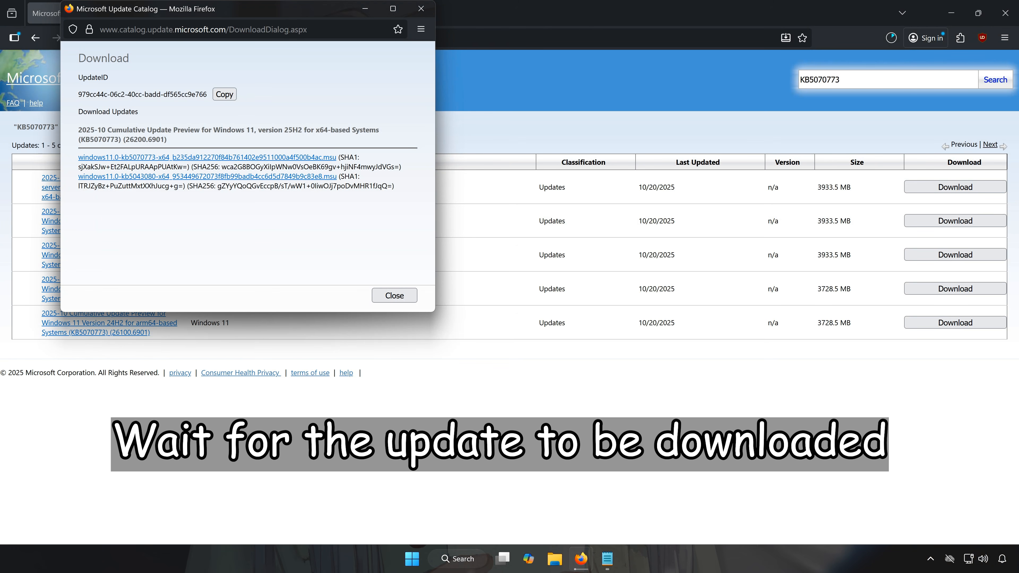
pyautogui.click(421, 12)
pyautogui.click(884, 45)
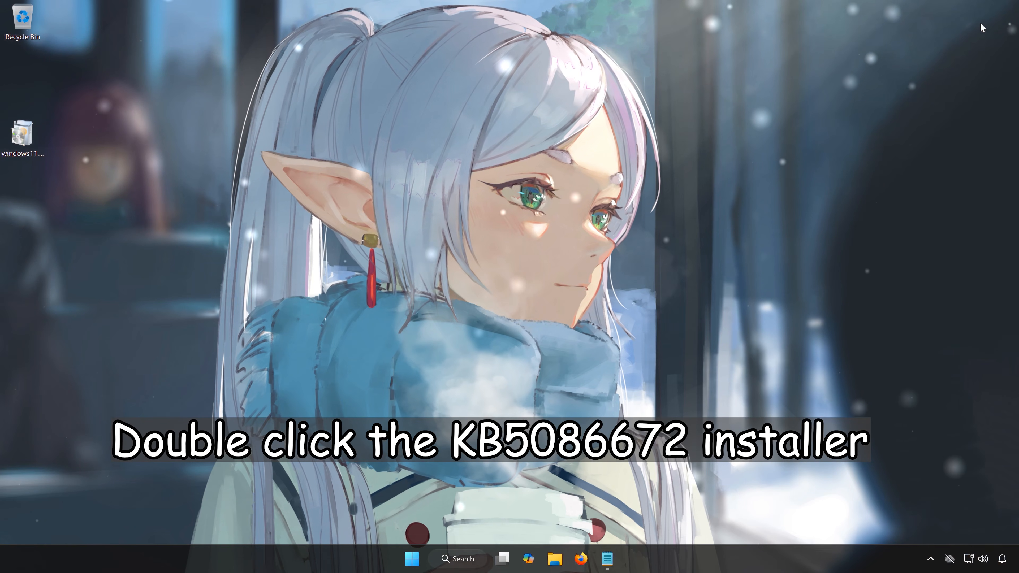
# Run the downloaded update installer from the desktop, agree to install KB5070773, and restart the computer once it completes.
pyautogui.doubleClick(21, 134)
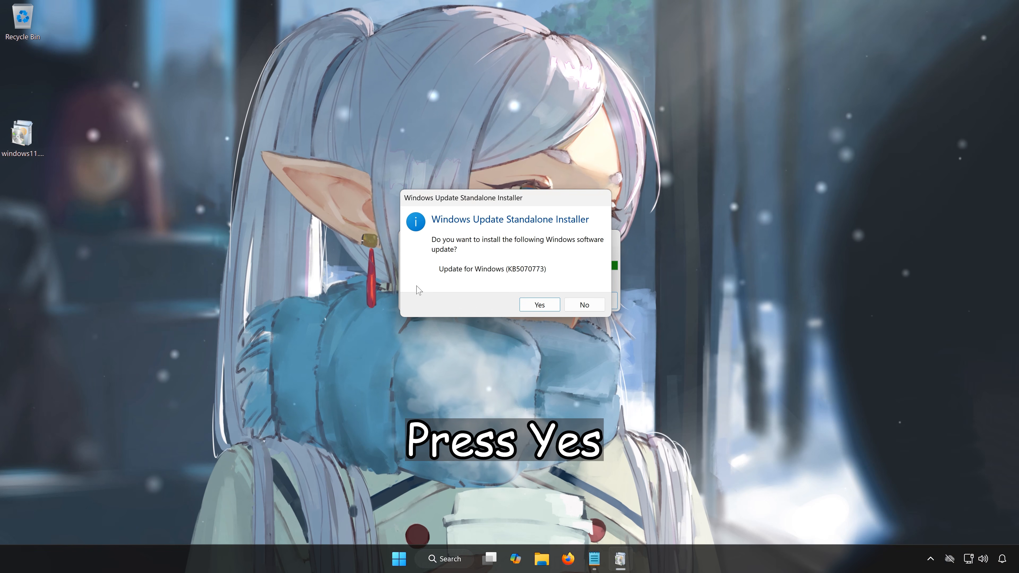
pyautogui.click(539, 305)
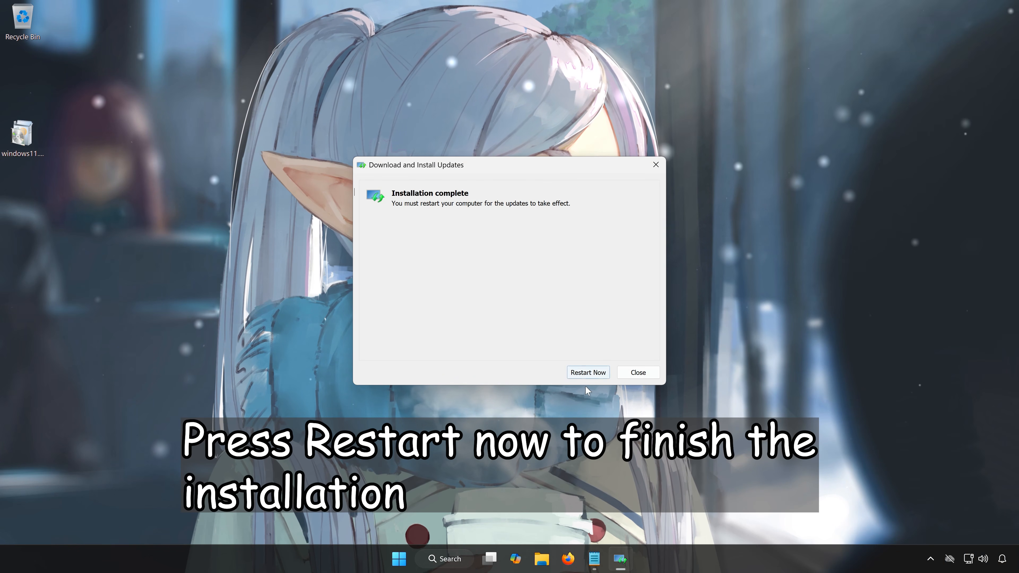
pyautogui.click(588, 373)
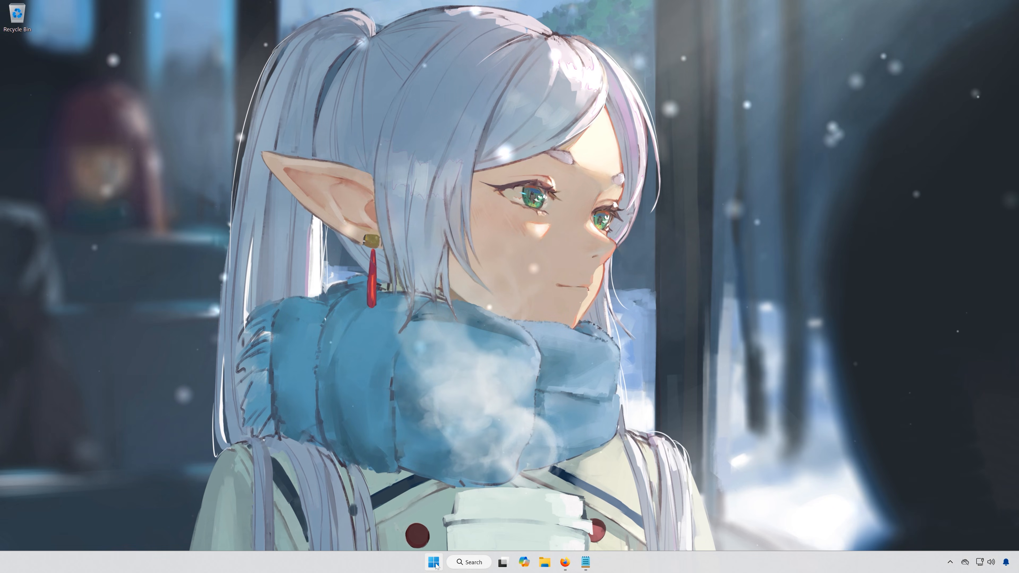
# Search for cmd, run Command Prompt as administrator with permission granted, and move its window toward the desktop's centre.
pyautogui.click(435, 564)
pyautogui.write('cmd')
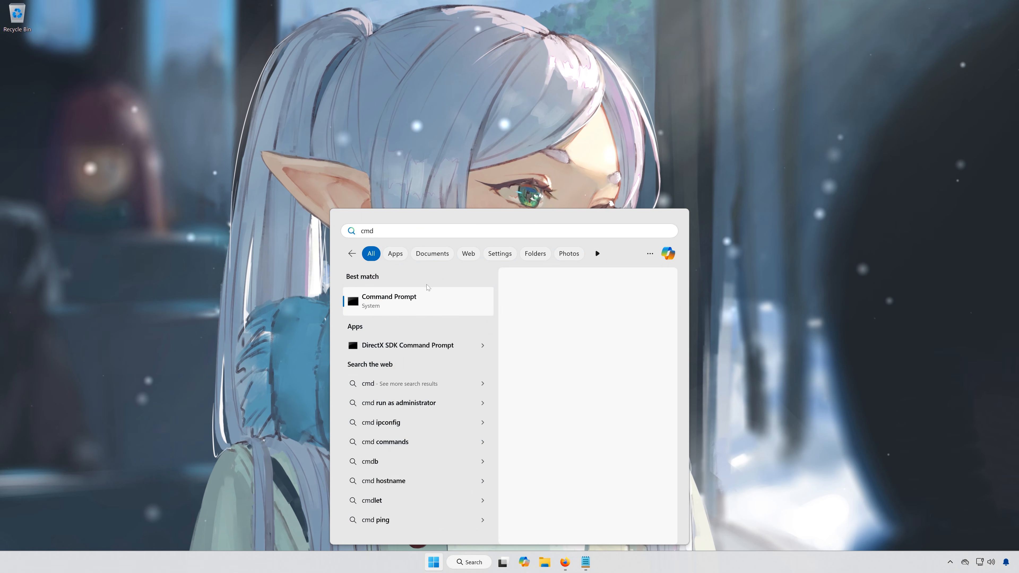
pyautogui.rightClick(429, 298)
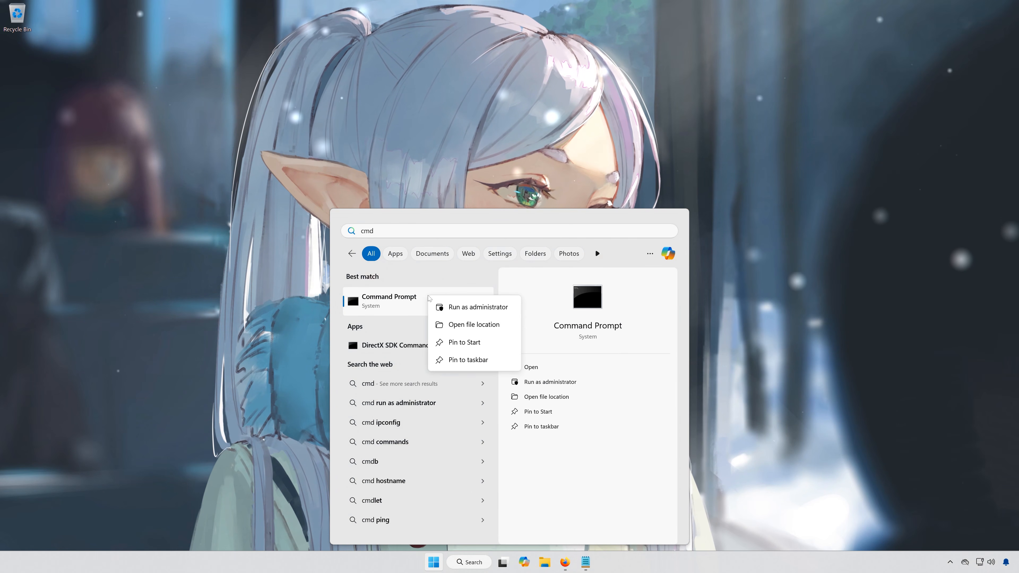
pyautogui.click(481, 308)
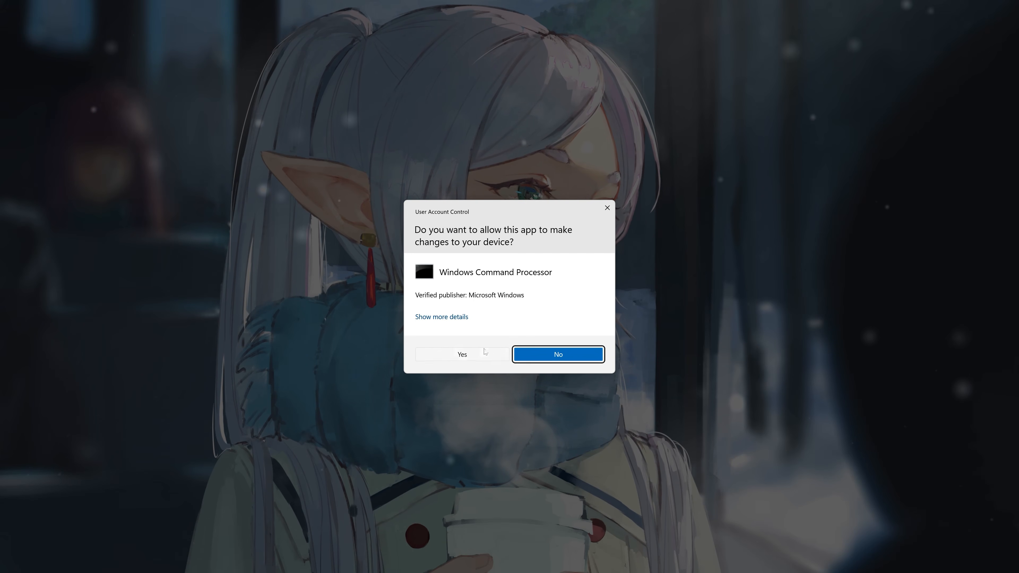
pyautogui.click(465, 352)
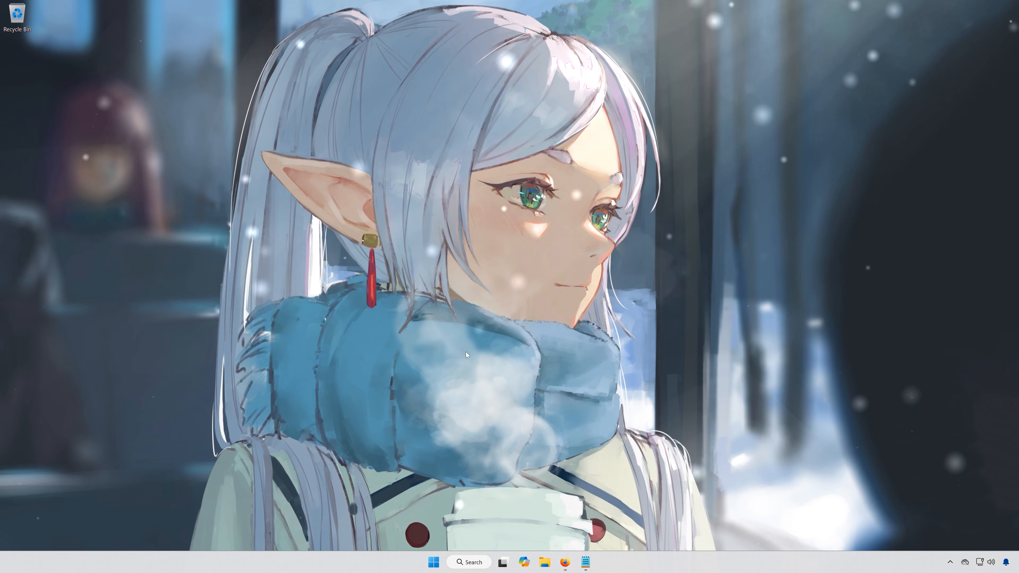
pyautogui.moveTo(369, 105); pyautogui.dragTo(501, 167)
# Run the image repair with dism /online /cleanup-image /restorehealth and exit Command Prompt once it finishes.
pyautogui.write('dism')
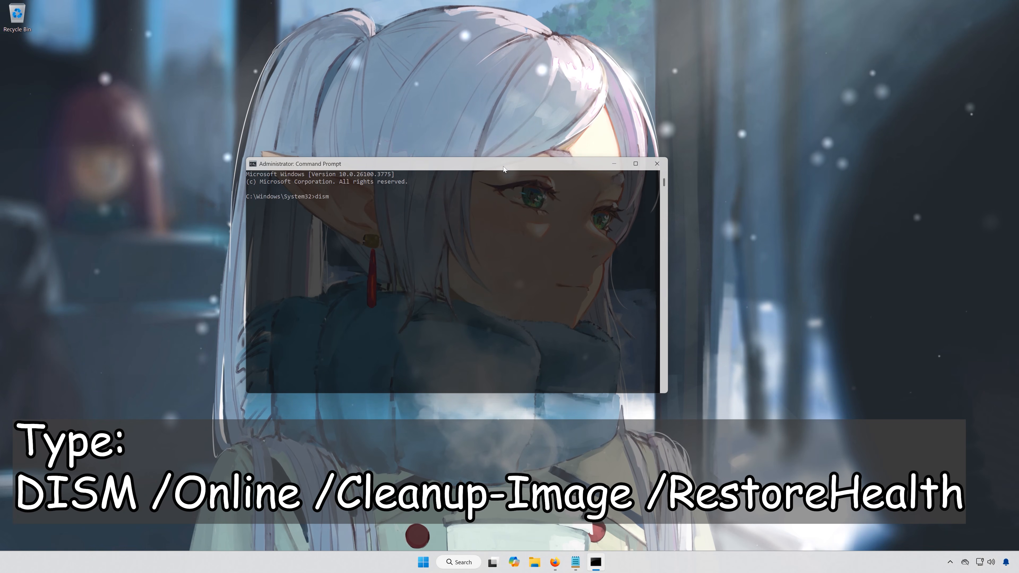
pyautogui.write(' /online /')
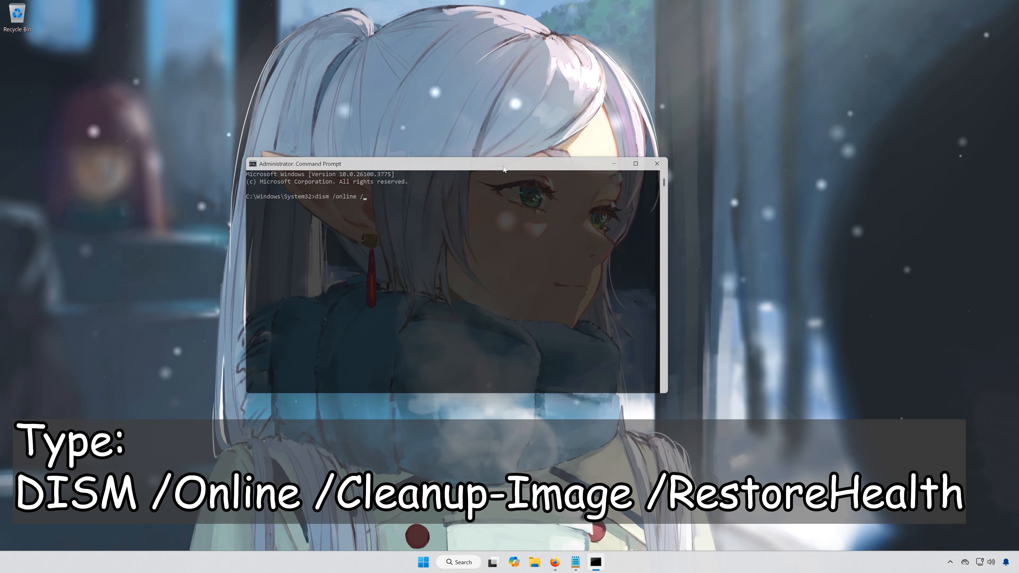
pyautogui.write('cleanup-')
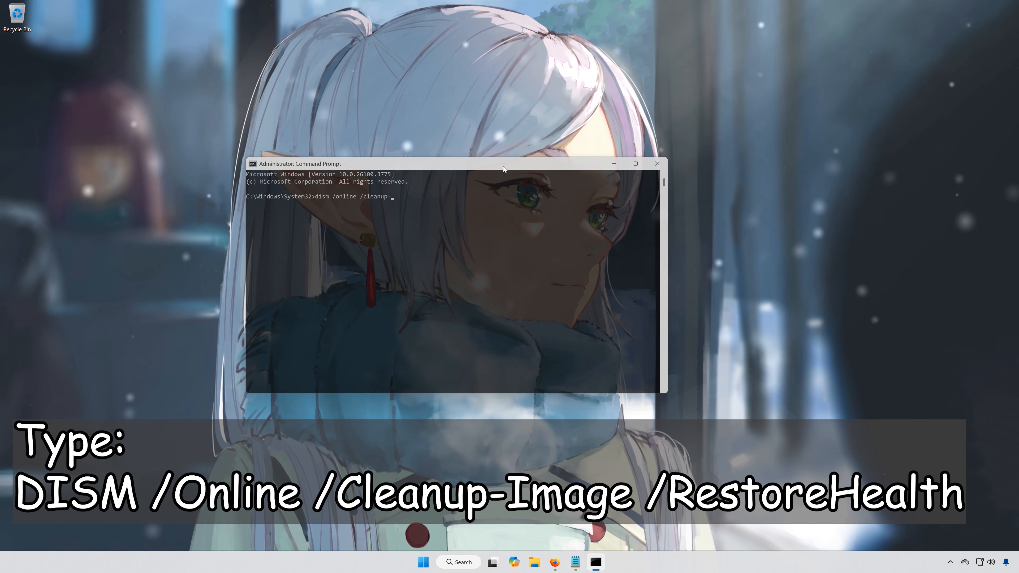
pyautogui.write('image /')
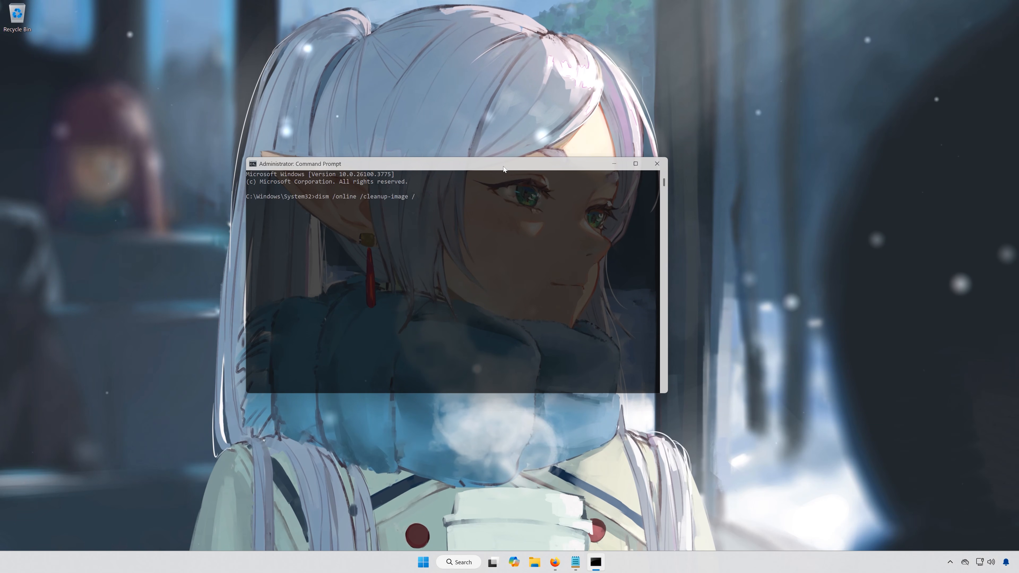
pyautogui.write('restorehealth')
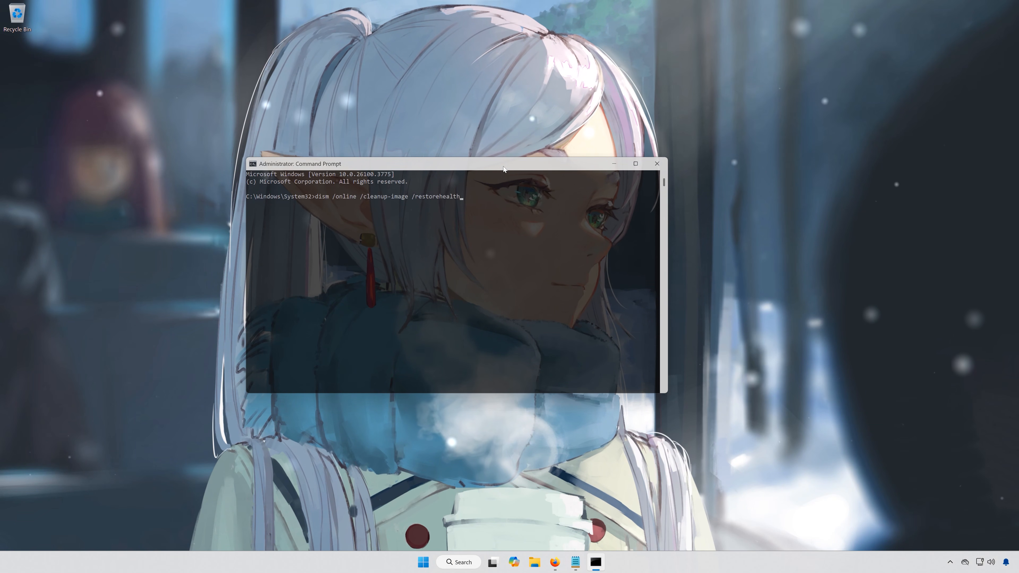
pyautogui.press('Return')
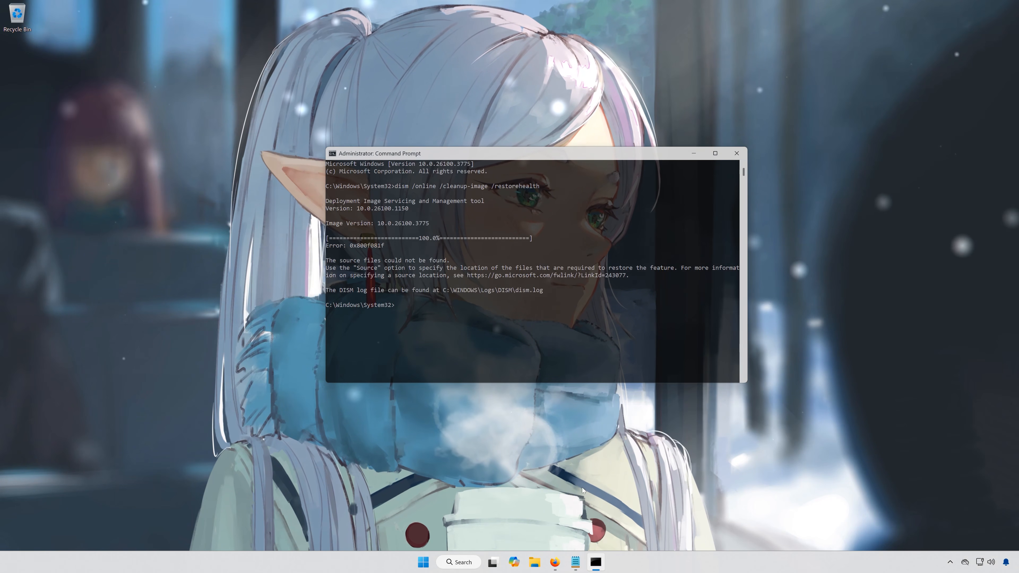
pyautogui.write('it')
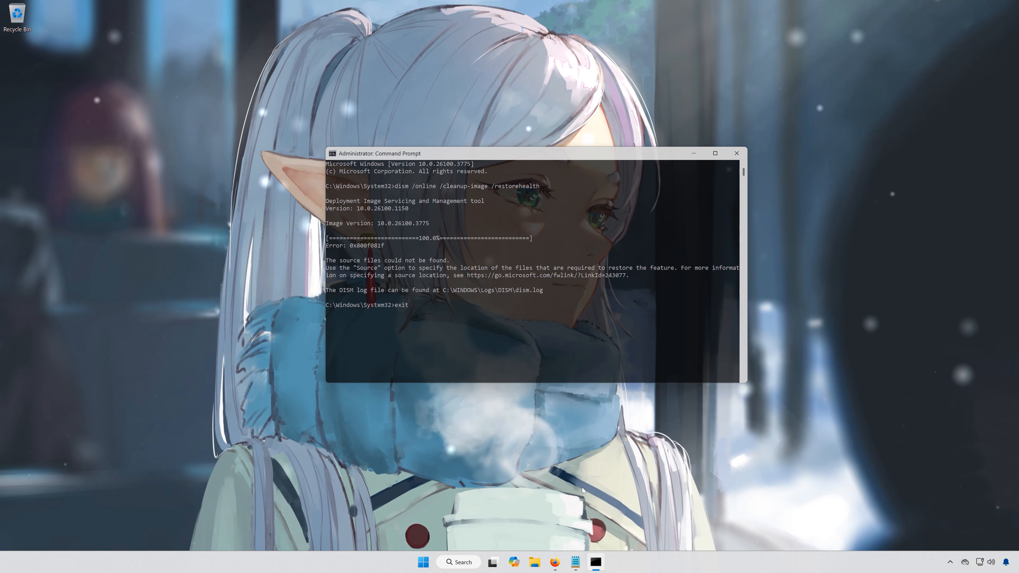
pyautogui.press('Return')
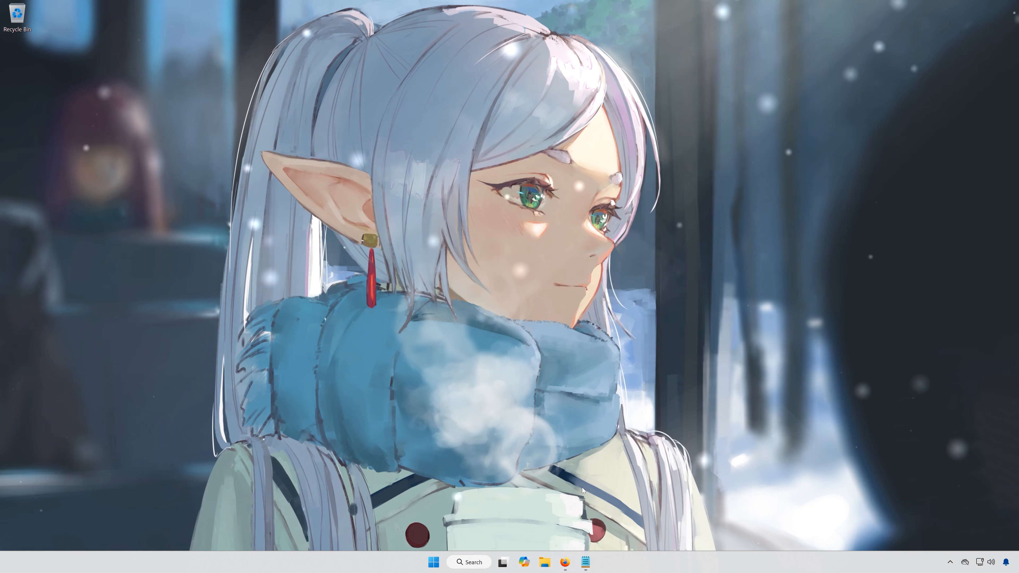